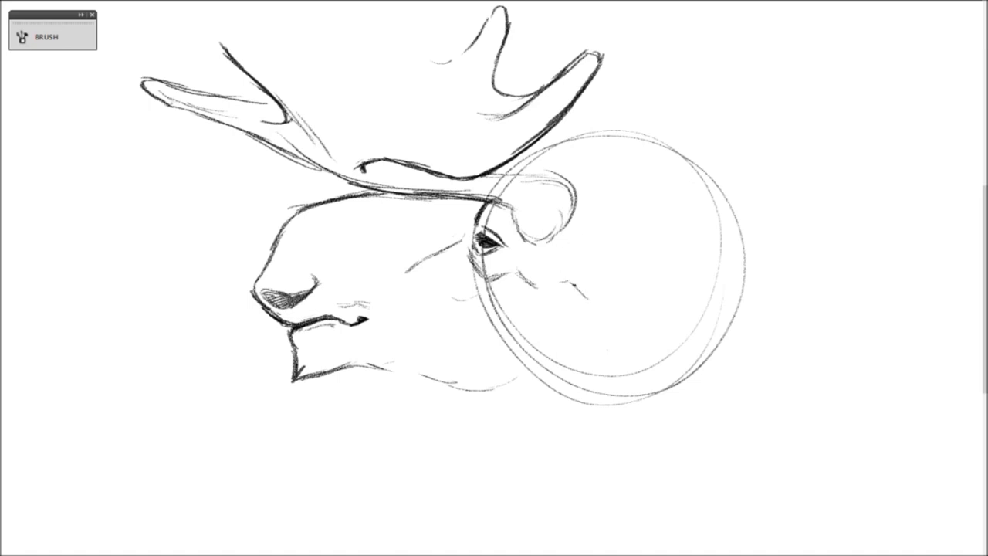
Step: Sketch the moose's near ear within the guide circles and hatch the inside of the ear
{"action": "left_click_drag", "start_coordinate": [617, 311], "coordinate": [689, 299]}
{"action": "left_click_drag", "start_coordinate": [591, 258], "coordinate": [655, 246]}
{"action": "left_click_drag", "start_coordinate": [614, 286], "coordinate": [646, 272]}
{"action": "mouse_move", "coordinate": [564, 246]}
{"action": "left_mouse_down"}
{"action": "mouse_move", "coordinate": [610, 231]}
{"action": "mouse_move", "coordinate": [668, 270]}
{"action": "left_mouse_up"}
{"action": "left_click_drag", "start_coordinate": [611, 292], "coordinate": [665, 275]}
Step: Darken and shade the base of the near antler beside the eye and sketch the line across the top of the head
{"action": "left_click_drag", "start_coordinate": [571, 183], "coordinate": [557, 231]}
{"action": "left_click_drag", "start_coordinate": [501, 179], "coordinate": [575, 163]}
{"action": "left_click_drag", "start_coordinate": [515, 162], "coordinate": [577, 172]}
{"action": "left_click_drag", "start_coordinate": [597, 173], "coordinate": [711, 215]}
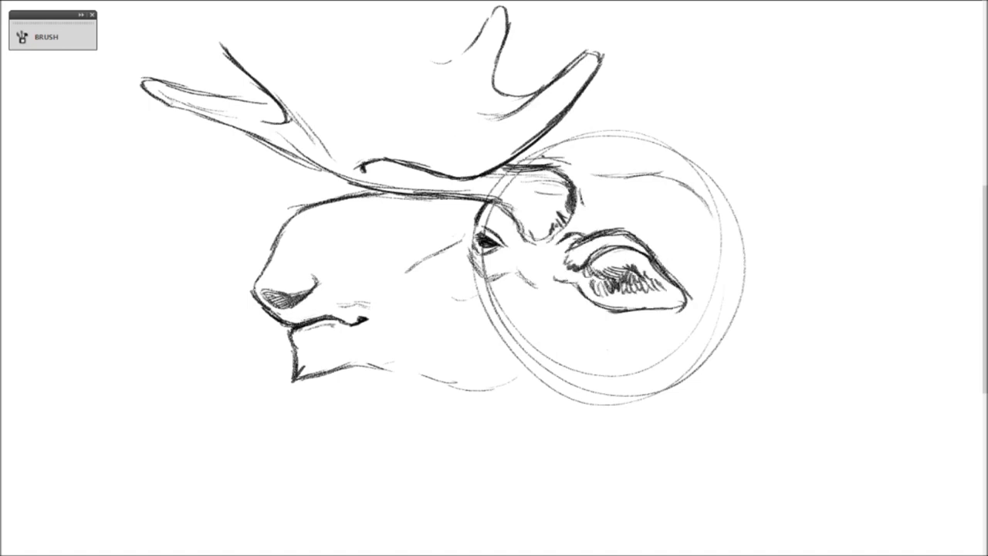
Step: Sketch the moose's crown, the base lines of the far antler, the far ear and the back of the neck
{"action": "left_click_drag", "start_coordinate": [540, 162], "coordinate": [652, 173]}
{"action": "left_click_drag", "start_coordinate": [622, 155], "coordinate": [679, 136]}
{"action": "left_click_drag", "start_coordinate": [737, 198], "coordinate": [855, 231]}
{"action": "left_click_drag", "start_coordinate": [818, 279], "coordinate": [876, 250]}
{"action": "left_click_drag", "start_coordinate": [702, 226], "coordinate": [870, 364]}
Step: Add loose fold lines below the cheek and sketch the throat with its tufts of fur
{"action": "left_click_drag", "start_coordinate": [570, 298], "coordinate": [540, 412]}
{"action": "left_click_drag", "start_coordinate": [541, 295], "coordinate": [519, 409]}
{"action": "left_click_drag", "start_coordinate": [401, 370], "coordinate": [460, 478]}
{"action": "left_click_drag", "start_coordinate": [494, 278], "coordinate": [421, 330]}
{"action": "left_click_drag", "start_coordinate": [614, 226], "coordinate": [707, 191]}
Step: Scale the moose head sketch down with Free Transform
{"action": "key", "text": "ctrl+t"}
{"action": "left_click_drag", "start_coordinate": [66, 500], "coordinate": [165, 430]}
{"action": "key", "text": "Return"}
Step: Sketch the near antler's tall tines and scalloped upper edge, and strengthen the lines of its lower tine
{"action": "left_click_drag", "start_coordinate": [202, 11], "coordinate": [309, 193]}
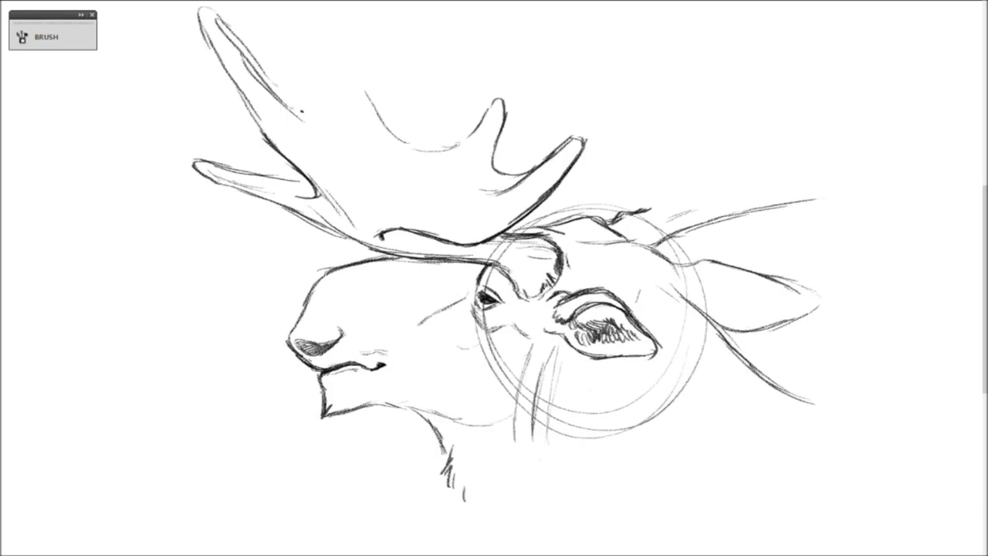
{"action": "left_click_drag", "start_coordinate": [315, 124], "coordinate": [346, 33]}
{"action": "left_click_drag", "start_coordinate": [349, 39], "coordinate": [463, 147]}
{"action": "left_click_drag", "start_coordinate": [231, 163], "coordinate": [293, 182]}
{"action": "left_click_drag", "start_coordinate": [216, 179], "coordinate": [319, 197]}
{"action": "left_click_drag", "start_coordinate": [216, 54], "coordinate": [275, 145]}
{"action": "left_click_drag", "start_coordinate": [255, 139], "coordinate": [333, 78]}
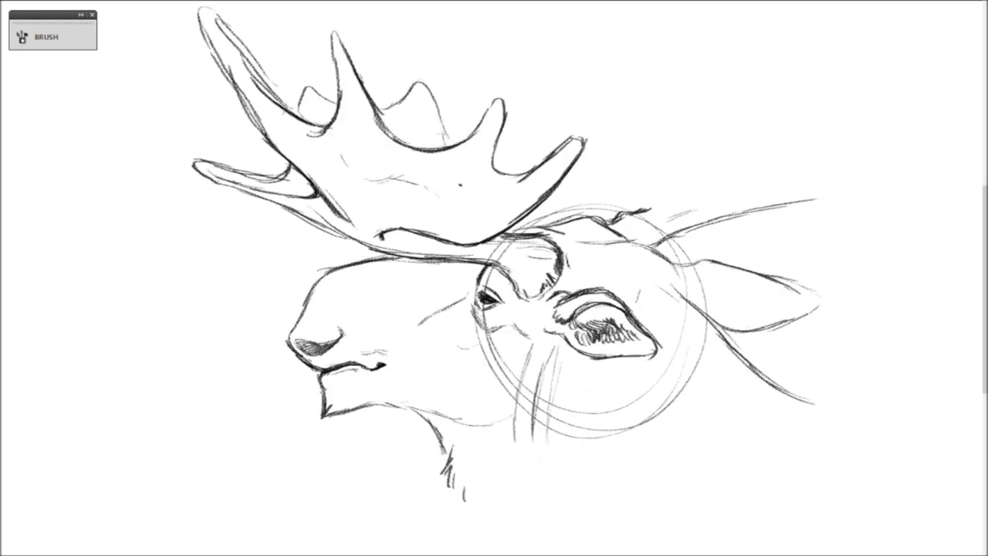
Step: Sketch the front tine and first upper tines of the far antler rising behind the head
{"action": "left_click_drag", "start_coordinate": [524, 63], "coordinate": [563, 142]}
{"action": "left_click_drag", "start_coordinate": [589, 134], "coordinate": [690, 182]}
{"action": "left_click_drag", "start_coordinate": [733, 25], "coordinate": [687, 178]}
{"action": "left_click_drag", "start_coordinate": [692, 178], "coordinate": [818, 202]}
{"action": "left_click_drag", "start_coordinate": [746, 182], "coordinate": [855, 198]}
{"action": "left_click_drag", "start_coordinate": [694, 309], "coordinate": [554, 309]}
Step: Extend the far antler's palm and rear tines and draw the beam joining it to the head
{"action": "left_click_drag", "start_coordinate": [683, 193], "coordinate": [910, 124]}
{"action": "mouse_move", "coordinate": [887, 109]}
{"action": "left_mouse_down"}
{"action": "mouse_move", "coordinate": [826, 143]}
{"action": "mouse_move", "coordinate": [968, 37]}
{"action": "left_mouse_up"}
{"action": "left_click_drag", "start_coordinate": [787, 77], "coordinate": [861, 40]}
{"action": "left_click_drag", "start_coordinate": [605, 100], "coordinate": [799, 62]}
{"action": "left_click_drag", "start_coordinate": [633, 84], "coordinate": [679, 39]}
{"action": "left_click_drag", "start_coordinate": [716, 164], "coordinate": [520, 239]}
{"action": "left_click_drag", "start_coordinate": [670, 160], "coordinate": [848, 123]}
Step: Scale the antlered moose sketch down again to make room for the body
{"action": "key", "text": "ctrl+t"}
{"action": "left_click_drag", "start_coordinate": [67, 493], "coordinate": [251, 393]}
{"action": "key", "text": "Return"}
Step: Sketch the moose's hindquarters, the body outline extending in front of the chest, and the hatched neck folds
{"action": "mouse_move", "coordinate": [710, 317]}
{"action": "left_mouse_down"}
{"action": "mouse_move", "coordinate": [835, 417]}
{"action": "mouse_move", "coordinate": [772, 555]}
{"action": "left_mouse_up"}
{"action": "left_click_drag", "start_coordinate": [585, 378], "coordinate": [476, 463]}
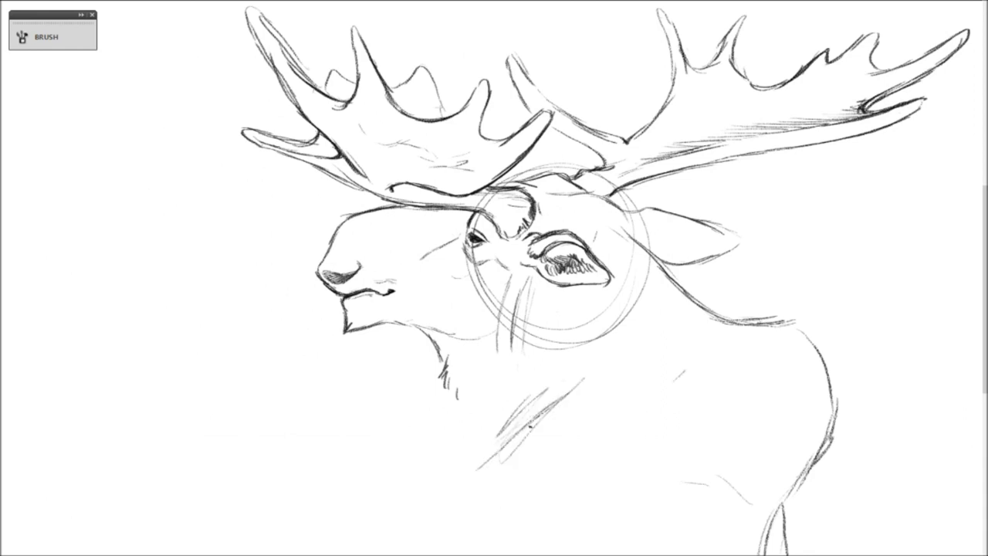
{"action": "left_click_drag", "start_coordinate": [531, 437], "coordinate": [353, 521]}
{"action": "left_click_drag", "start_coordinate": [318, 498], "coordinate": [208, 555]}
{"action": "left_click_drag", "start_coordinate": [726, 462], "coordinate": [633, 537]}
{"action": "mouse_move", "coordinate": [553, 381]}
{"action": "left_mouse_down"}
{"action": "mouse_move", "coordinate": [492, 452]}
{"action": "mouse_move", "coordinate": [455, 475]}
{"action": "left_mouse_up"}
Step: Add fur strokes along the hump, shoulder and cheek, and draw the shoulder and flank lines
{"action": "mouse_move", "coordinate": [774, 317]}
{"action": "left_mouse_down"}
{"action": "mouse_move", "coordinate": [841, 409]}
{"action": "mouse_move", "coordinate": [838, 446]}
{"action": "left_mouse_up"}
{"action": "left_click_drag", "start_coordinate": [694, 399], "coordinate": [550, 440]}
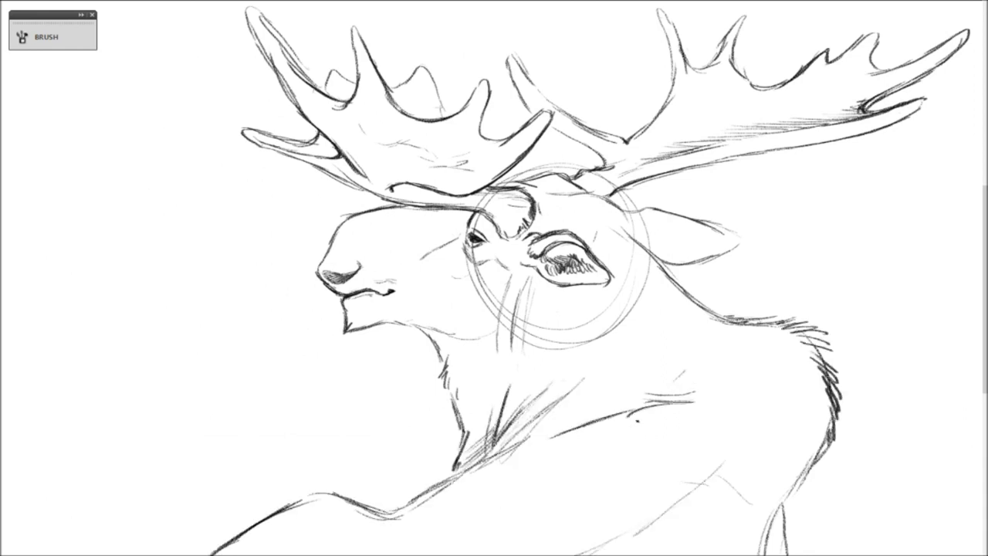
{"action": "left_click_drag", "start_coordinate": [711, 475], "coordinate": [622, 528]}
{"action": "left_click_drag", "start_coordinate": [675, 363], "coordinate": [746, 318]}
{"action": "left_click_drag", "start_coordinate": [592, 302], "coordinate": [610, 339]}
Step: Darken the back of the neck and the outline of the moose's far ear
{"action": "left_click_drag", "start_coordinate": [610, 225], "coordinate": [707, 300]}
{"action": "left_click_drag", "start_coordinate": [622, 208], "coordinate": [742, 245]}
{"action": "left_click_drag", "start_coordinate": [742, 245], "coordinate": [656, 269]}
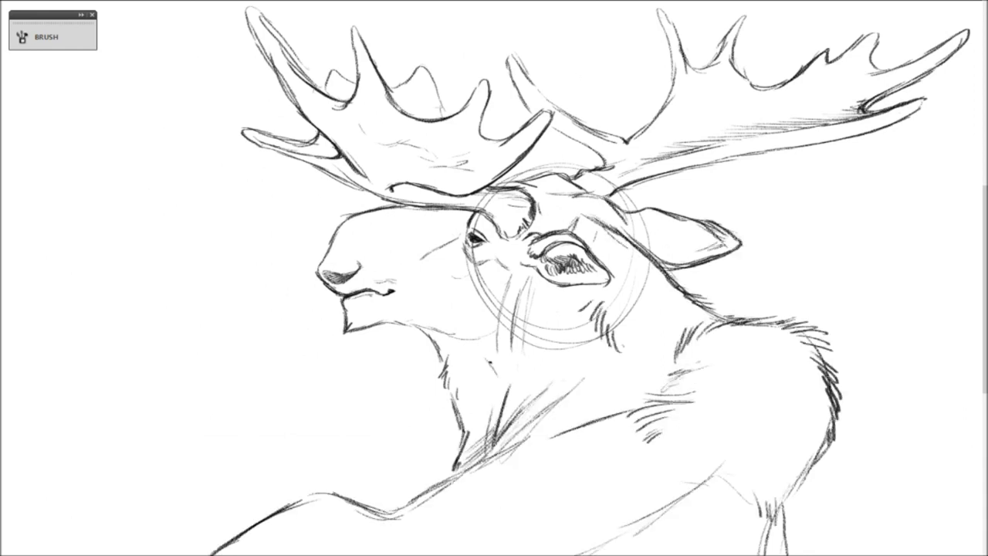
Step: Block in the moose's head, neck and body with a flat mid-grey under the line work
{"action": "left_click_drag", "start_coordinate": [355, 309], "coordinate": [486, 448]}
{"action": "left_click_drag", "start_coordinate": [340, 232], "coordinate": [479, 278]}
{"action": "mouse_move", "coordinate": [386, 216]}
{"action": "left_mouse_down"}
{"action": "mouse_move", "coordinate": [564, 189]}
{"action": "mouse_move", "coordinate": [918, 108]}
{"action": "left_mouse_up"}
{"action": "left_click_drag", "start_coordinate": [741, 231], "coordinate": [494, 278]}
{"action": "mouse_move", "coordinate": [556, 255]}
{"action": "left_mouse_down"}
{"action": "mouse_move", "coordinate": [803, 347]}
{"action": "mouse_move", "coordinate": [726, 540]}
{"action": "left_mouse_up"}
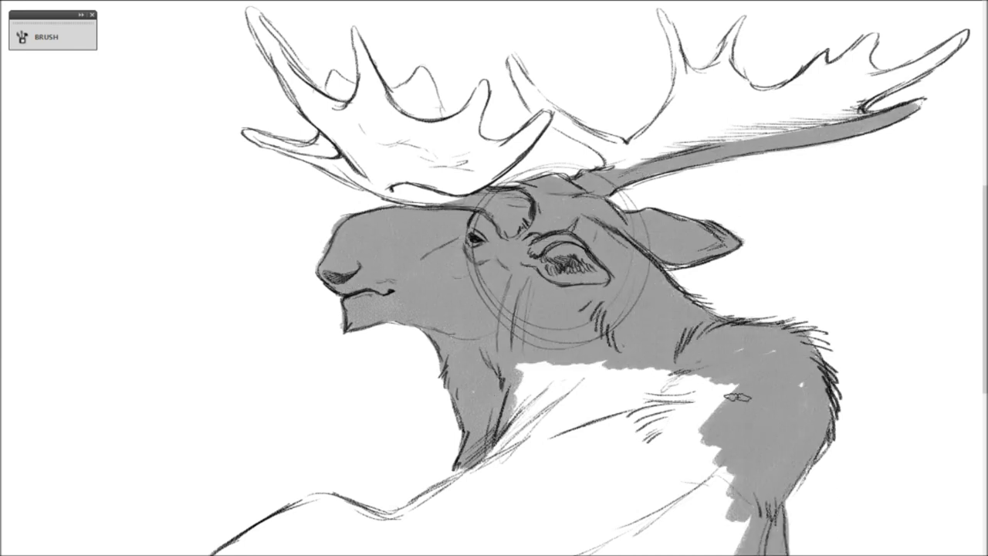
{"action": "left_click_drag", "start_coordinate": [493, 386], "coordinate": [695, 533]}
{"action": "mouse_move", "coordinate": [362, 540]}
{"action": "left_mouse_down"}
{"action": "mouse_move", "coordinate": [679, 471]}
{"action": "mouse_move", "coordinate": [208, 548]}
{"action": "mouse_move", "coordinate": [277, 549]}
{"action": "left_mouse_up"}
{"action": "left_click_drag", "start_coordinate": [494, 308], "coordinate": [519, 321]}
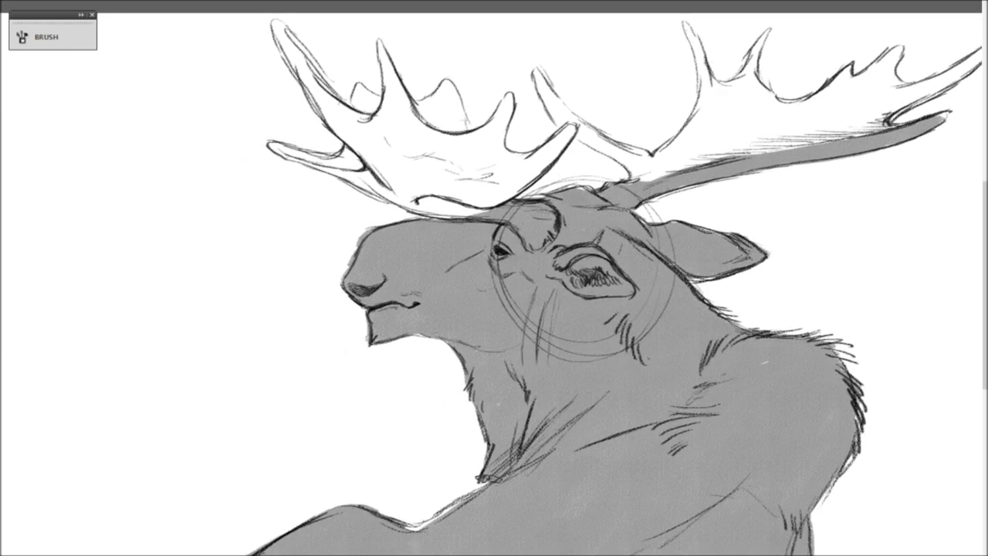
Step: Paint darker grey shading on the throat, chin, cheek, neck and shoulder hump, and around the eye
{"action": "left_click_drag", "start_coordinate": [448, 340], "coordinate": [494, 401]}
{"action": "left_click_drag", "start_coordinate": [370, 316], "coordinate": [402, 340]}
{"action": "mouse_move", "coordinate": [483, 266]}
{"action": "left_mouse_down"}
{"action": "mouse_move", "coordinate": [537, 285]}
{"action": "mouse_move", "coordinate": [556, 366]}
{"action": "left_mouse_up"}
{"action": "left_click_drag", "start_coordinate": [760, 339], "coordinate": [849, 494]}
{"action": "left_click_drag", "start_coordinate": [772, 378], "coordinate": [686, 470]}
{"action": "mouse_move", "coordinate": [617, 309]}
{"action": "left_mouse_down"}
{"action": "mouse_move", "coordinate": [694, 382]}
{"action": "mouse_move", "coordinate": [517, 455]}
{"action": "left_mouse_up"}
{"action": "mouse_move", "coordinate": [571, 417]}
{"action": "left_mouse_down"}
{"action": "mouse_move", "coordinate": [533, 347]}
{"action": "mouse_move", "coordinate": [540, 282]}
{"action": "left_mouse_up"}
{"action": "mouse_move", "coordinate": [551, 255]}
{"action": "left_mouse_down"}
{"action": "mouse_move", "coordinate": [602, 277]}
{"action": "mouse_move", "coordinate": [533, 266]}
{"action": "left_mouse_up"}
Step: Shade the muzzle, nose bridge and lower neck in darker grey, and begin shading the flank
{"action": "left_click_drag", "start_coordinate": [386, 270], "coordinate": [355, 297]}
{"action": "left_click_drag", "start_coordinate": [494, 236], "coordinate": [510, 251]}
{"action": "left_click_drag", "start_coordinate": [386, 262], "coordinate": [351, 293]}
{"action": "mouse_move", "coordinate": [425, 270]}
{"action": "left_mouse_down"}
{"action": "mouse_move", "coordinate": [448, 274]}
{"action": "mouse_move", "coordinate": [486, 244]}
{"action": "left_mouse_up"}
{"action": "left_click_drag", "start_coordinate": [386, 236], "coordinate": [479, 232]}
{"action": "left_click_drag", "start_coordinate": [525, 401], "coordinate": [483, 471]}
{"action": "left_click_drag", "start_coordinate": [764, 479], "coordinate": [710, 540]}
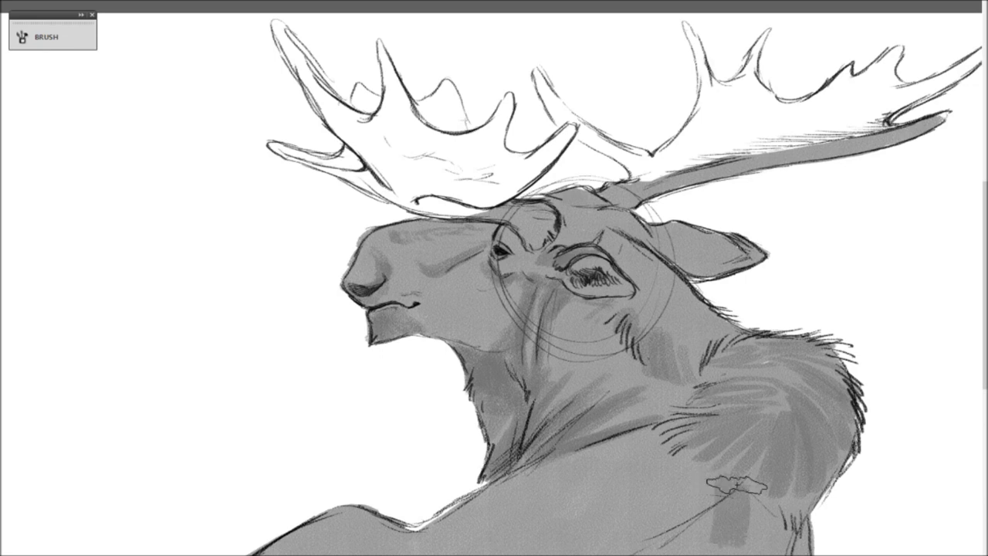
Step: Shade the moose's flank and belly with broad darker grey strokes
{"action": "left_click_drag", "start_coordinate": [533, 540], "coordinate": [725, 502]}
{"action": "left_click_drag", "start_coordinate": [586, 525], "coordinate": [729, 467]}
{"action": "left_click_drag", "start_coordinate": [772, 494], "coordinate": [721, 551]}
{"action": "left_click_drag", "start_coordinate": [598, 525], "coordinate": [486, 550]}
Step: Fill both antlers with flat grey and shade the palm of the far antler darker
{"action": "left_click_drag", "start_coordinate": [640, 176], "coordinate": [941, 116]}
{"action": "left_click_drag", "start_coordinate": [902, 62], "coordinate": [757, 139]}
{"action": "left_click_drag", "start_coordinate": [803, 46], "coordinate": [679, 162]}
{"action": "left_click_drag", "start_coordinate": [695, 31], "coordinate": [618, 185]}
{"action": "left_click_drag", "start_coordinate": [532, 70], "coordinate": [648, 177]}
{"action": "left_click_drag", "start_coordinate": [683, 19], "coordinate": [694, 124]}
{"action": "left_click_drag", "start_coordinate": [571, 135], "coordinate": [378, 205]}
{"action": "left_click_drag", "start_coordinate": [509, 101], "coordinate": [278, 150]}
{"action": "left_click_drag", "start_coordinate": [278, 35], "coordinate": [418, 72]}
{"action": "left_click_drag", "start_coordinate": [293, 69], "coordinate": [432, 47]}
{"action": "left_click_drag", "start_coordinate": [641, 174], "coordinate": [771, 119]}
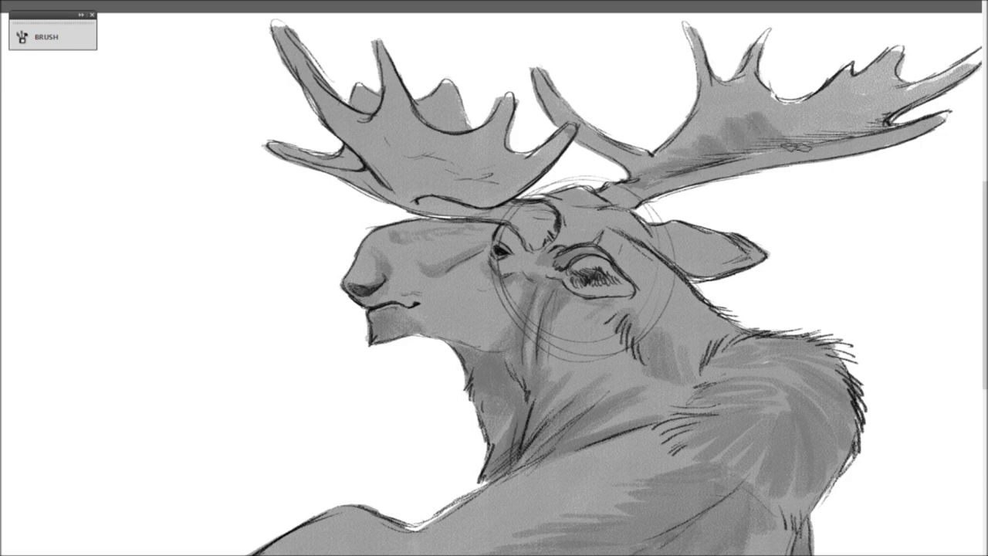
{"action": "left_click_drag", "start_coordinate": [888, 89], "coordinate": [749, 146]}
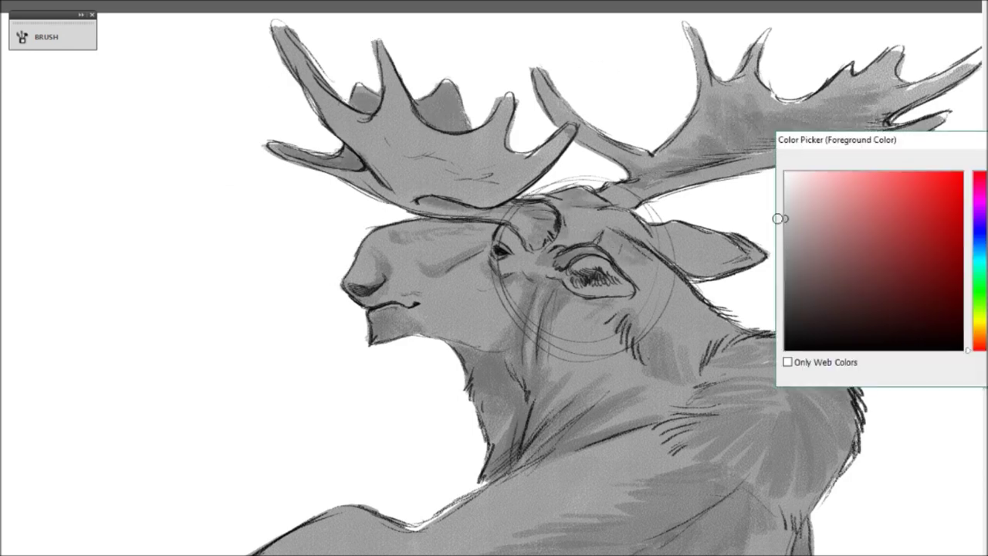
Step: Pick a lighter grey and paint highlights inside the near ear and on the cheek folds below it
{"action": "left_click_drag", "start_coordinate": [571, 272], "coordinate": [613, 261]}
{"action": "left_click_drag", "start_coordinate": [570, 292], "coordinate": [628, 287]}
{"action": "left_click_drag", "start_coordinate": [536, 297], "coordinate": [528, 347]}
{"action": "left_click_drag", "start_coordinate": [571, 301], "coordinate": [544, 363]}
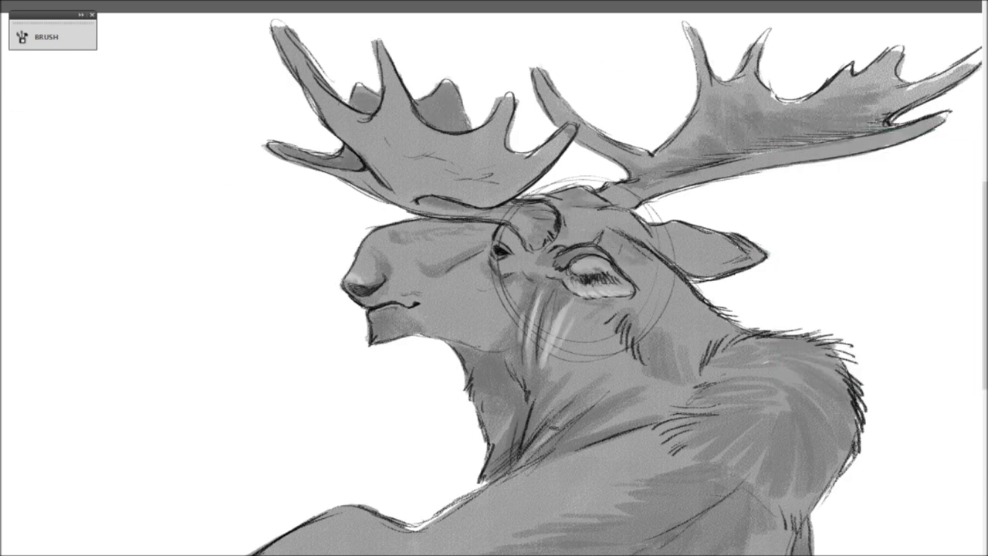
Step: Paint lighter grey fur highlights along the neck folds and over the shoulder hump
{"action": "left_click_drag", "start_coordinate": [652, 394], "coordinate": [571, 436]}
{"action": "left_click_drag", "start_coordinate": [586, 397], "coordinate": [536, 448]}
{"action": "left_click_drag", "start_coordinate": [587, 370], "coordinate": [537, 417]}
{"action": "left_click_drag", "start_coordinate": [811, 394], "coordinate": [763, 444]}
{"action": "left_click_drag", "start_coordinate": [737, 424], "coordinate": [686, 455]}
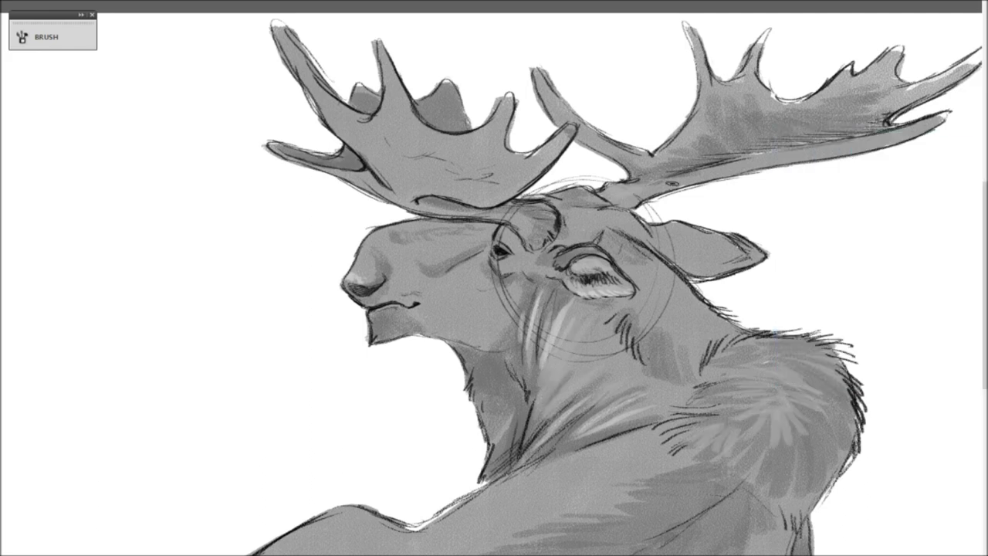
Step: Highlight the far antler's beam, the near antler's edges and the antler base beside the eye
{"action": "left_click_drag", "start_coordinate": [857, 140], "coordinate": [745, 158]}
{"action": "left_click_drag", "start_coordinate": [482, 70], "coordinate": [393, 135]}
{"action": "left_click_drag", "start_coordinate": [573, 128], "coordinate": [465, 204]}
{"action": "left_click_drag", "start_coordinate": [497, 202], "coordinate": [413, 197]}
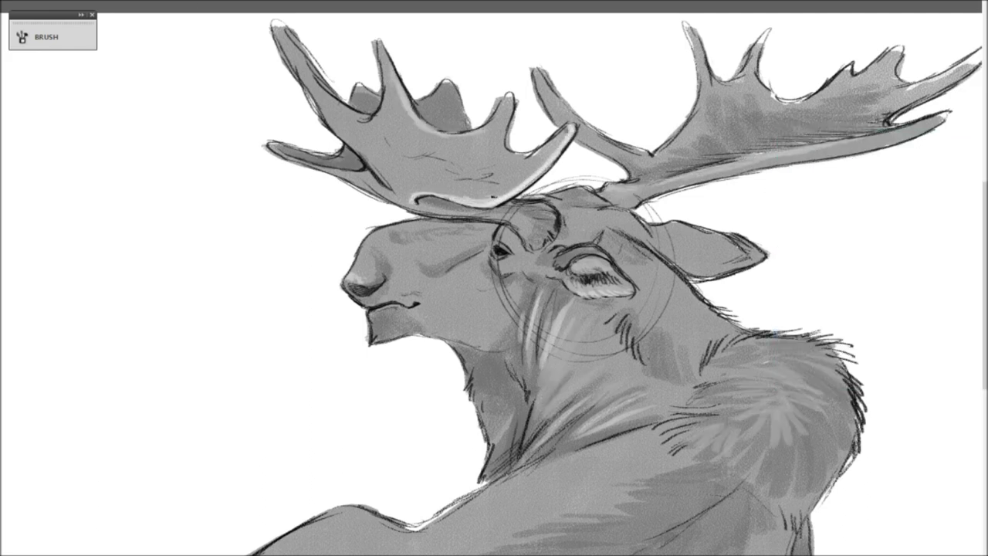
{"action": "left_click_drag", "start_coordinate": [546, 216], "coordinate": [525, 243]}
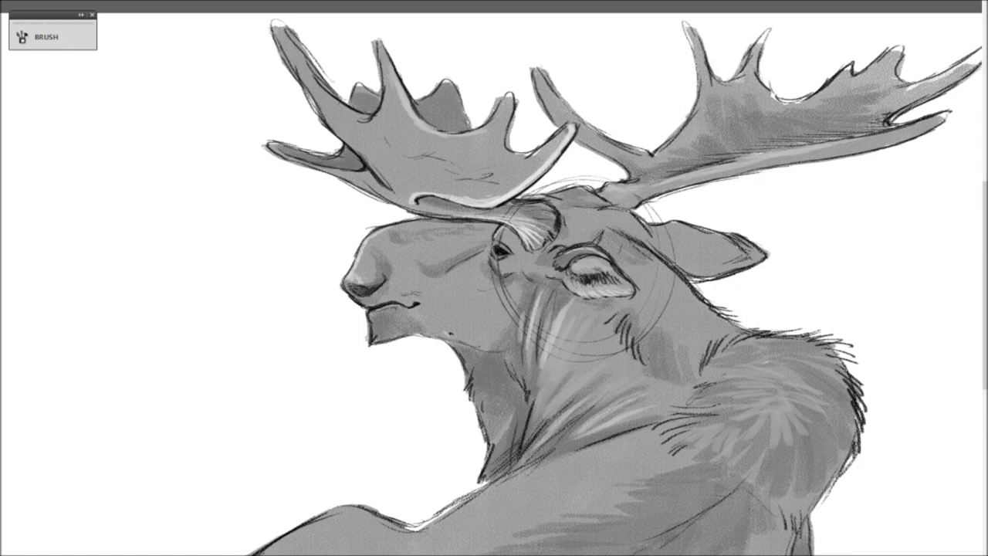
Step: Paint light fur strokes behind the eye and along the moose's cheek and jaw
{"action": "mouse_move", "coordinate": [544, 277]}
{"action": "left_mouse_down"}
{"action": "mouse_move", "coordinate": [498, 263]}
{"action": "mouse_move", "coordinate": [479, 305]}
{"action": "left_mouse_up"}
{"action": "left_click_drag", "start_coordinate": [501, 312], "coordinate": [466, 323]}
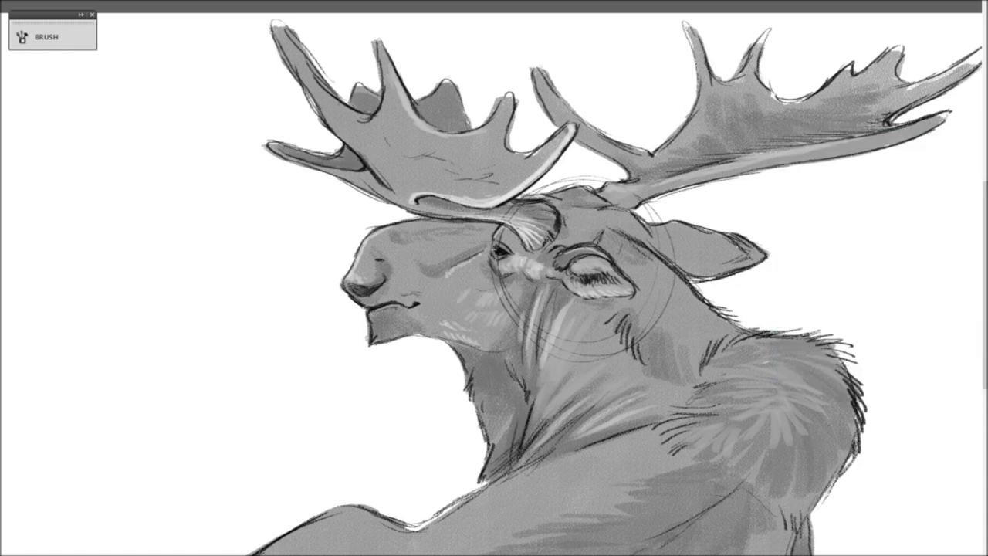
{"action": "key", "text": "ctrl+z"}
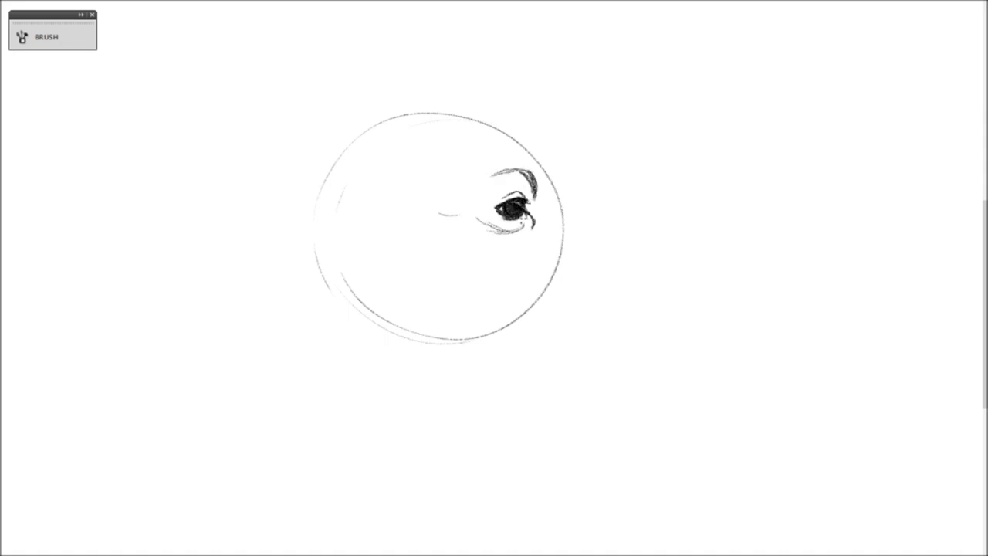
Step: Sketch the second moose's nose bridge and rounded muzzle with its nostril, mouth line and lower lip
{"action": "mouse_move", "coordinate": [489, 148]}
{"action": "left_mouse_down"}
{"action": "mouse_move", "coordinate": [705, 251]}
{"action": "mouse_move", "coordinate": [753, 388]}
{"action": "left_mouse_up"}
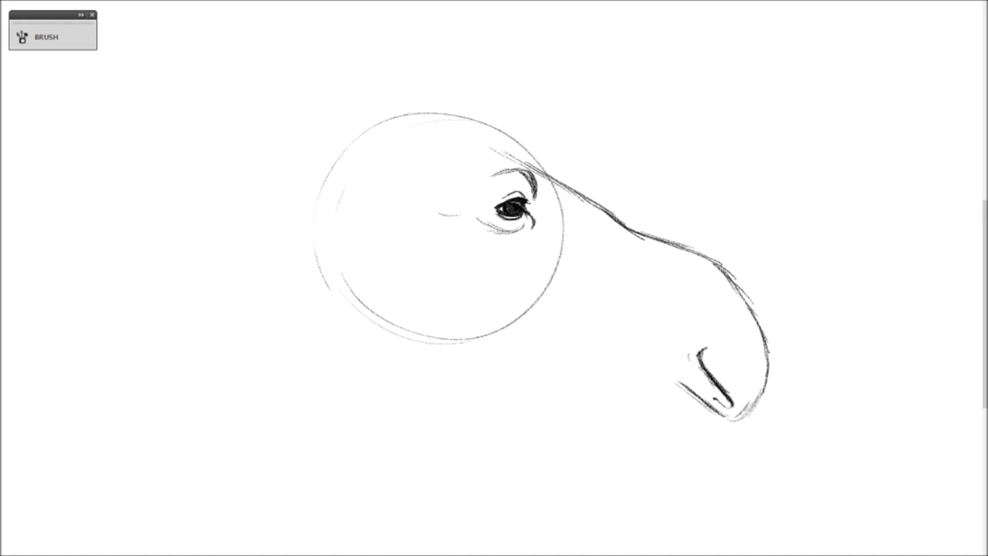
{"action": "mouse_move", "coordinate": [757, 398]}
{"action": "left_mouse_down"}
{"action": "mouse_move", "coordinate": [653, 362]}
{"action": "mouse_move", "coordinate": [725, 419]}
{"action": "left_mouse_up"}
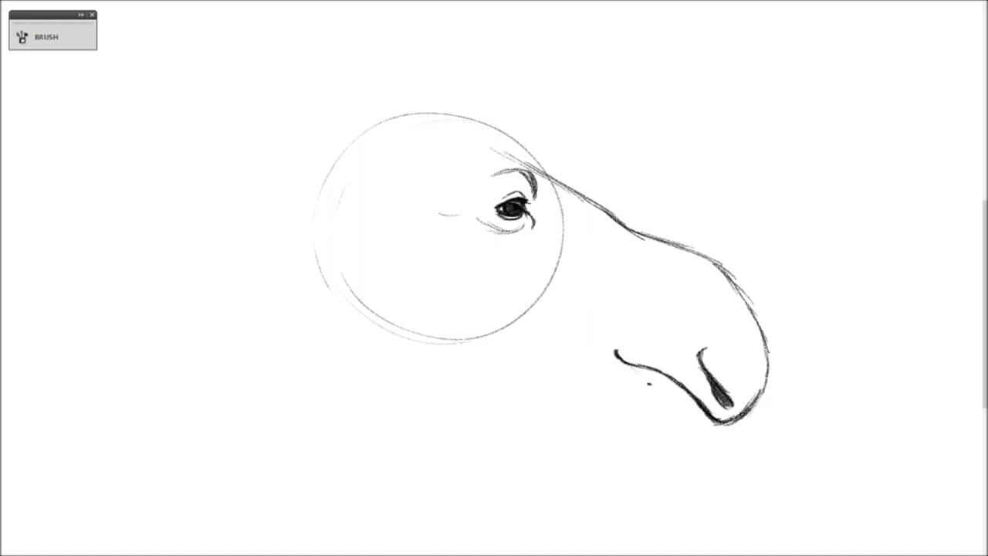
{"action": "left_click_drag", "start_coordinate": [655, 372], "coordinate": [694, 427]}
Step: Sketch the second moose's jaw, chin and forehead outline, the back of the head and the ear base
{"action": "left_click_drag", "start_coordinate": [360, 185], "coordinate": [301, 258]}
{"action": "mouse_move", "coordinate": [312, 250]}
{"action": "left_mouse_down"}
{"action": "mouse_move", "coordinate": [355, 347]}
{"action": "mouse_move", "coordinate": [563, 382]}
{"action": "left_mouse_up"}
{"action": "left_click_drag", "start_coordinate": [613, 355], "coordinate": [617, 389]}
{"action": "left_click_drag", "start_coordinate": [563, 185], "coordinate": [733, 282]}
{"action": "left_click_drag", "start_coordinate": [372, 170], "coordinate": [341, 144]}
{"action": "left_click_drag", "start_coordinate": [323, 162], "coordinate": [556, 181]}
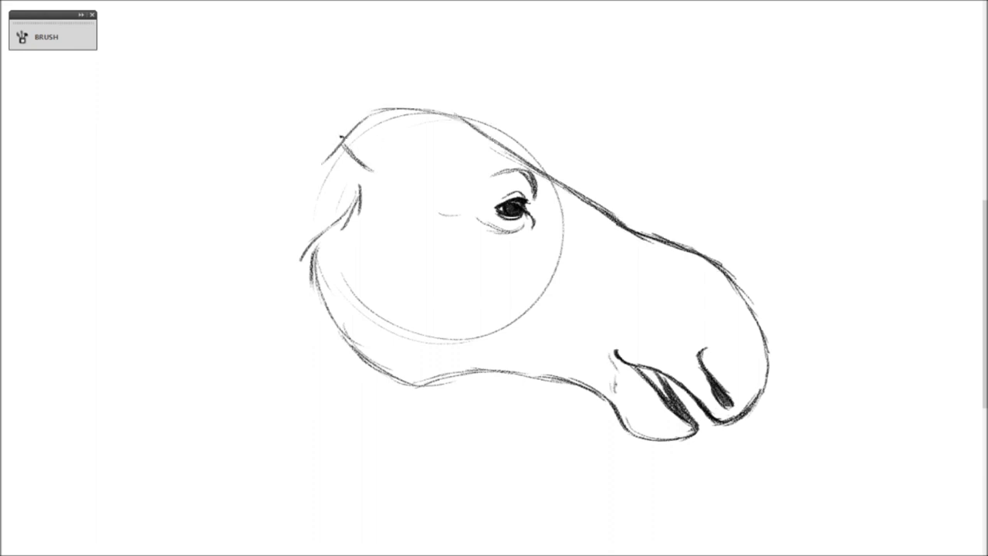
Step: Add fur along the back of the jaw, draw the cheekbone line and darken the muzzle outline
{"action": "left_click_drag", "start_coordinate": [373, 171], "coordinate": [338, 144]}
{"action": "left_click", "coordinate": [456, 204]}
{"action": "left_click_drag", "start_coordinate": [347, 220], "coordinate": [328, 328]}
{"action": "mouse_move", "coordinate": [617, 220]}
{"action": "left_mouse_down"}
{"action": "mouse_move", "coordinate": [770, 363]}
{"action": "mouse_move", "coordinate": [721, 423]}
{"action": "left_mouse_up"}
{"action": "left_click_drag", "start_coordinate": [727, 343], "coordinate": [738, 336]}
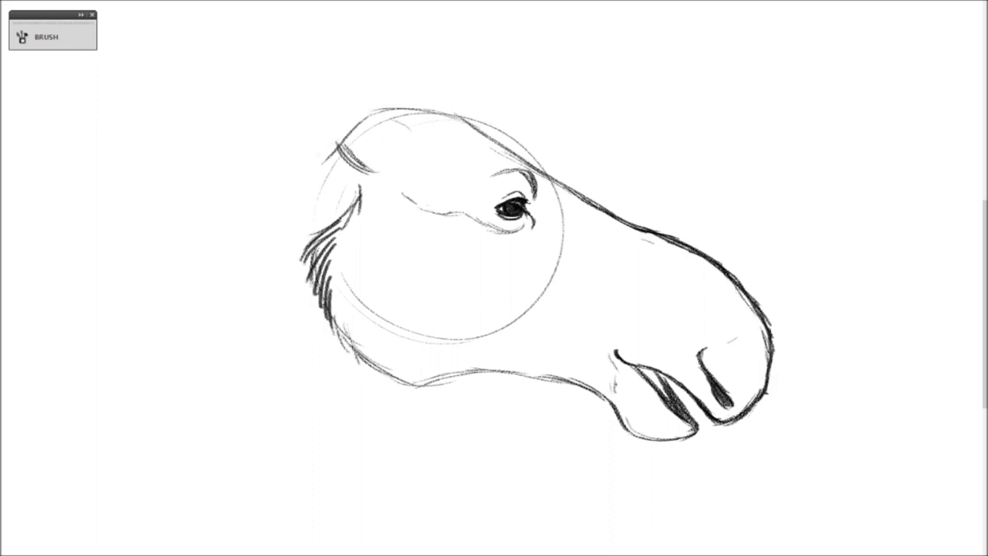
Step: Hatch the lower lip and thicken its furry underside
{"action": "left_click_drag", "start_coordinate": [629, 409], "coordinate": [691, 432]}
{"action": "left_click_drag", "start_coordinate": [614, 359], "coordinate": [668, 421]}
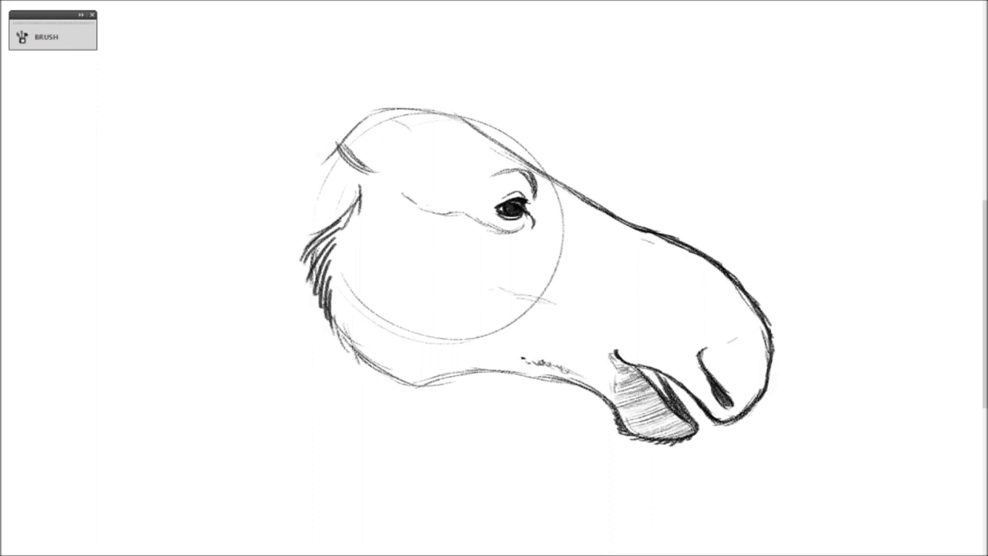
Step: Sketch the second moose's back, neck, chest and dewlap, and scale the drawing down with Free Transform
{"action": "left_click_drag", "start_coordinate": [463, 309], "coordinate": [525, 308]}
{"action": "left_click_drag", "start_coordinate": [154, 216], "coordinate": [417, 117]}
{"action": "left_click_drag", "start_coordinate": [444, 417], "coordinate": [463, 463]}
{"action": "left_click_drag", "start_coordinate": [463, 309], "coordinate": [610, 308]}
{"action": "left_click_drag", "start_coordinate": [339, 286], "coordinate": [409, 494]}
{"action": "left_click_drag", "start_coordinate": [39, 189], "coordinate": [278, 120]}
{"action": "key", "text": "ctrl+t"}
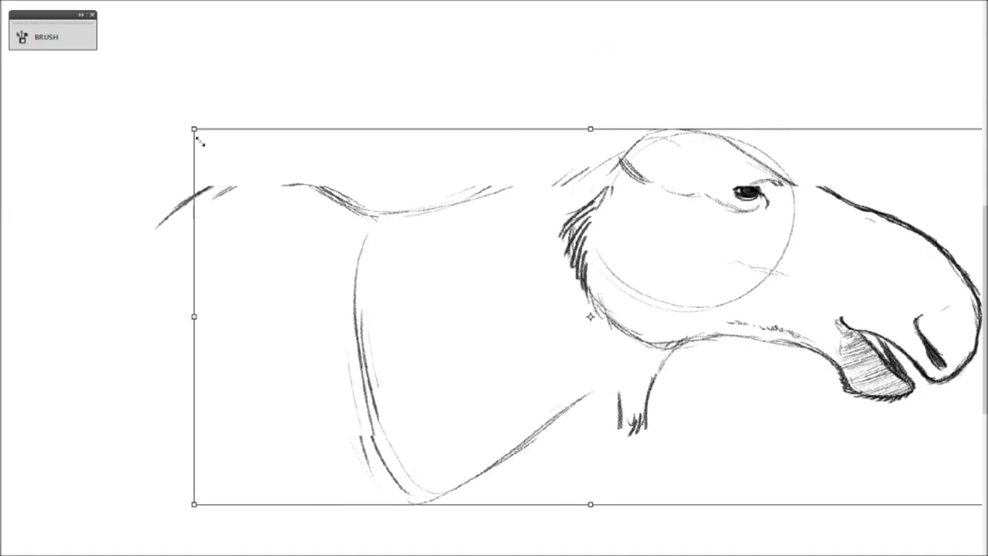
{"action": "key", "text": "Return"}
Step: Define the furry shoulder hump and back, the underside of the neck and a fold line along the neck
{"action": "left_click_drag", "start_coordinate": [123, 197], "coordinate": [347, 176]}
{"action": "left_click_drag", "start_coordinate": [595, 375], "coordinate": [386, 540]}
{"action": "left_click_drag", "start_coordinate": [492, 234], "coordinate": [408, 313]}
Step: Draw both of the second moose's upright ears with fur inside the near one, and darken the top of the neck
{"action": "left_click_drag", "start_coordinate": [594, 173], "coordinate": [475, 91]}
{"action": "left_click_drag", "start_coordinate": [401, 51], "coordinate": [574, 176]}
{"action": "left_click_drag", "start_coordinate": [477, 92], "coordinate": [513, 150]}
{"action": "left_click_drag", "start_coordinate": [617, 160], "coordinate": [648, 166]}
{"action": "left_click_drag", "start_coordinate": [348, 260], "coordinate": [563, 193]}
{"action": "left_click_drag", "start_coordinate": [532, 49], "coordinate": [644, 164]}
Step: Refine the jaw and dewlap, hatch the cheek and clear the remaining guide circle around the face
{"action": "left_click_drag", "start_coordinate": [722, 363], "coordinate": [586, 382]}
{"action": "left_click_drag", "start_coordinate": [648, 390], "coordinate": [614, 428]}
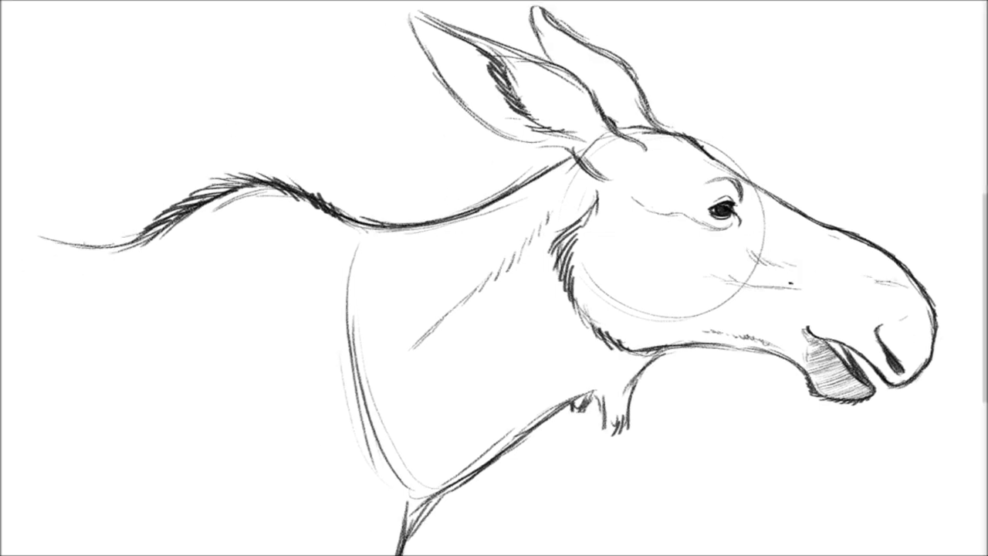
{"action": "left_click_drag", "start_coordinate": [657, 293], "coordinate": [721, 320]}
{"action": "left_click_drag", "start_coordinate": [586, 266], "coordinate": [656, 313]}
{"action": "left_click_drag", "start_coordinate": [760, 193], "coordinate": [752, 279]}
{"action": "left_click_drag", "start_coordinate": [698, 143], "coordinate": [775, 199]}
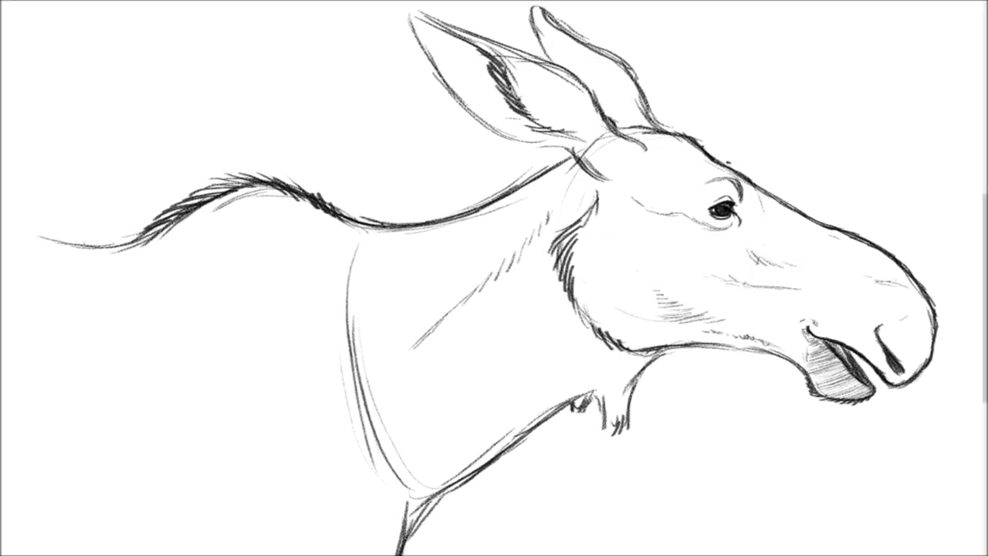
Step: Add fold and fur strokes across the second moose's neck and strengthen the neck's upper contour
{"action": "left_click_drag", "start_coordinate": [411, 347], "coordinate": [472, 275]}
{"action": "left_click_drag", "start_coordinate": [366, 321], "coordinate": [415, 332]}
{"action": "left_click_drag", "start_coordinate": [443, 219], "coordinate": [521, 179]}
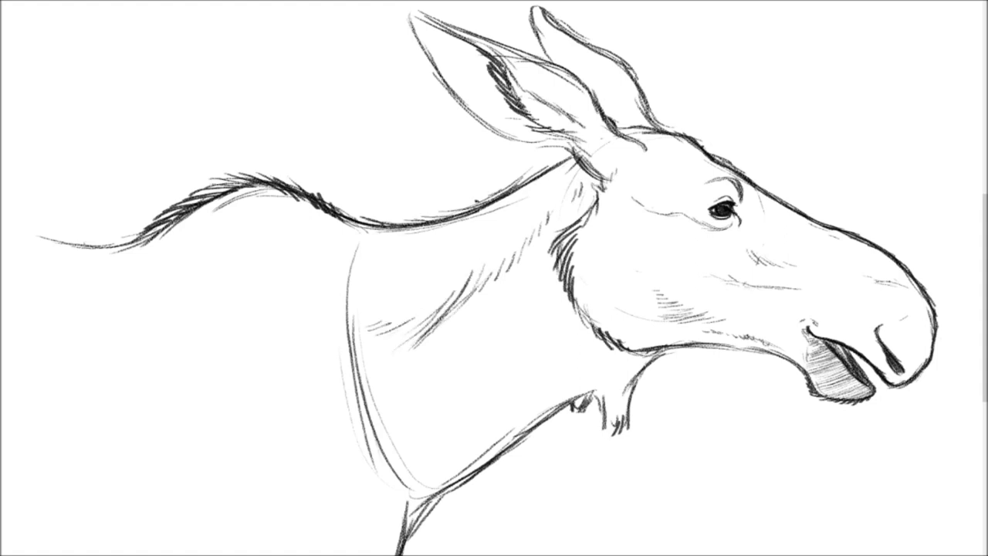
Step: Darken the second moose's ear outlines and back line, add a long flank contour behind the shoulder, and hatch the cheek
{"action": "left_click_drag", "start_coordinate": [533, 9], "coordinate": [656, 130]}
{"action": "left_click_drag", "start_coordinate": [413, 17], "coordinate": [575, 158]}
{"action": "left_click_drag", "start_coordinate": [139, 243], "coordinate": [31, 233]}
{"action": "left_click_drag", "start_coordinate": [125, 299], "coordinate": [141, 545]}
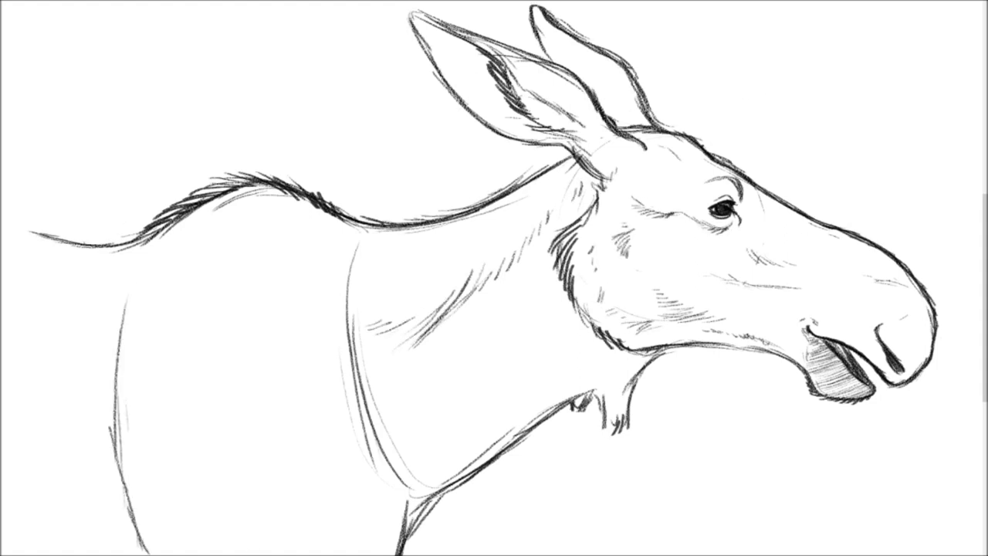
{"action": "mouse_move", "coordinate": [849, 389]}
{"action": "left_mouse_down"}
{"action": "mouse_move", "coordinate": [741, 324]}
{"action": "mouse_move", "coordinate": [864, 254]}
{"action": "mouse_move", "coordinate": [617, 332]}
{"action": "mouse_move", "coordinate": [717, 186]}
{"action": "mouse_move", "coordinate": [602, 386]}
{"action": "mouse_move", "coordinate": [479, 54]}
{"action": "mouse_move", "coordinate": [448, 270]}
{"action": "mouse_move", "coordinate": [270, 232]}
{"action": "left_mouse_up"}
{"action": "mouse_move", "coordinate": [189, 238]}
{"action": "left_mouse_down"}
{"action": "mouse_move", "coordinate": [242, 397]}
{"action": "mouse_move", "coordinate": [206, 441]}
{"action": "mouse_move", "coordinate": [18, 337]}
{"action": "mouse_move", "coordinate": [54, 517]}
{"action": "left_mouse_up"}
{"action": "mouse_move", "coordinate": [615, 368]}
{"action": "left_mouse_down"}
{"action": "mouse_move", "coordinate": [556, 158]}
{"action": "mouse_move", "coordinate": [806, 287]}
{"action": "mouse_move", "coordinate": [887, 347]}
{"action": "mouse_move", "coordinate": [841, 321]}
{"action": "mouse_move", "coordinate": [911, 324]}
{"action": "mouse_move", "coordinate": [695, 324]}
{"action": "mouse_move", "coordinate": [748, 243]}
{"action": "mouse_move", "coordinate": [786, 290]}
{"action": "mouse_move", "coordinate": [478, 278]}
{"action": "mouse_move", "coordinate": [579, 183]}
{"action": "mouse_move", "coordinate": [556, 101]}
{"action": "mouse_move", "coordinate": [531, 324]}
{"action": "mouse_move", "coordinate": [409, 525]}
{"action": "mouse_move", "coordinate": [833, 309]}
{"action": "mouse_move", "coordinate": [633, 254]}
{"action": "mouse_move", "coordinate": [718, 266]}
{"action": "left_mouse_up"}
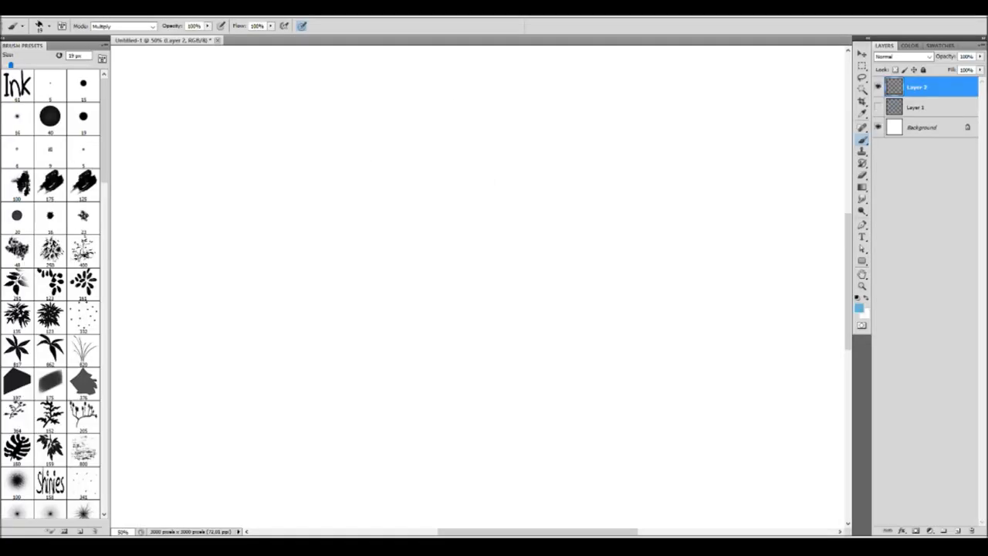
Step: Sketch a blue dragon head from a guide circle with centre lines, adding a closed eye, brow and blocky snout with a nostril
{"action": "left_click_drag", "start_coordinate": [723, 228], "coordinate": [722, 231]}
{"action": "left_click_drag", "start_coordinate": [406, 267], "coordinate": [705, 189]}
{"action": "left_click_drag", "start_coordinate": [643, 75], "coordinate": [638, 405]}
{"action": "mouse_move", "coordinate": [727, 206]}
{"action": "left_mouse_down"}
{"action": "mouse_move", "coordinate": [603, 206]}
{"action": "mouse_move", "coordinate": [764, 232]}
{"action": "mouse_move", "coordinate": [756, 252]}
{"action": "left_mouse_up"}
{"action": "left_click_drag", "start_coordinate": [706, 224], "coordinate": [739, 216]}
{"action": "left_click_drag", "start_coordinate": [639, 186], "coordinate": [651, 166]}
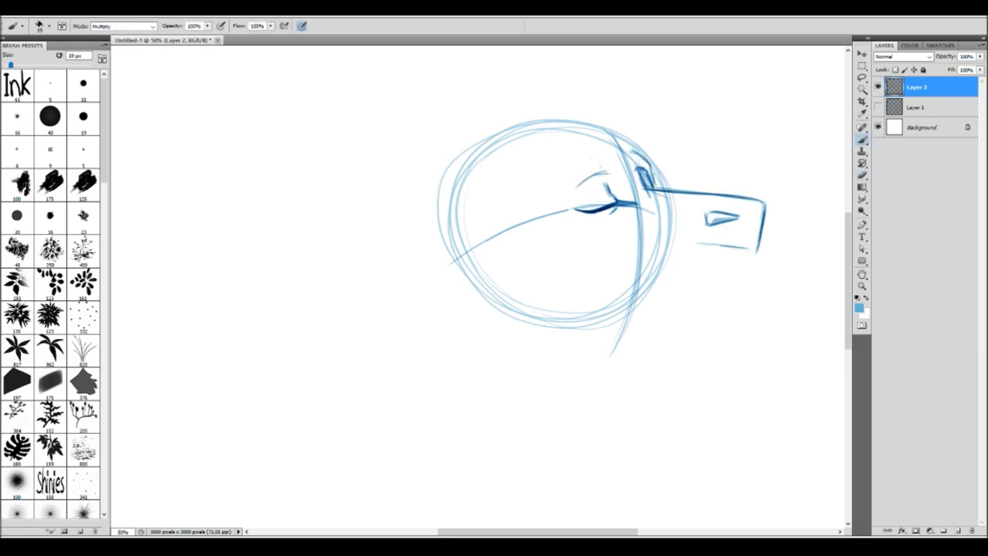
Step: Draw the gaping upper mouth line with pointed teeth, the curved mouth corner and a cheekbone curve behind the eye
{"action": "mouse_move", "coordinate": [671, 246]}
{"action": "left_mouse_down"}
{"action": "mouse_move", "coordinate": [744, 254]}
{"action": "mouse_move", "coordinate": [760, 231]}
{"action": "left_mouse_up"}
{"action": "mouse_move", "coordinate": [664, 245]}
{"action": "left_mouse_down"}
{"action": "mouse_move", "coordinate": [621, 298]}
{"action": "mouse_move", "coordinate": [739, 271]}
{"action": "left_mouse_up"}
{"action": "mouse_move", "coordinate": [702, 244]}
{"action": "left_mouse_down"}
{"action": "mouse_move", "coordinate": [652, 263]}
{"action": "mouse_move", "coordinate": [617, 301]}
{"action": "left_mouse_up"}
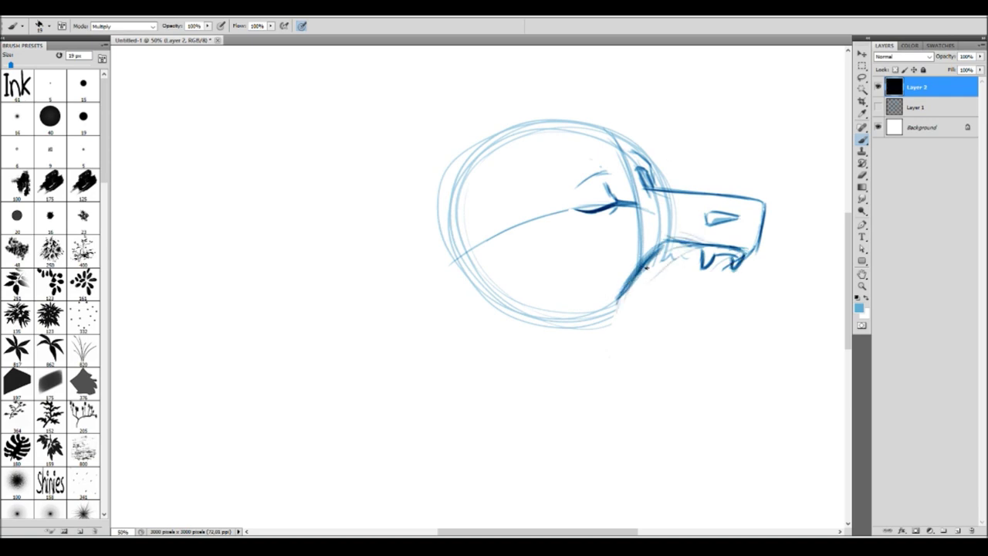
{"action": "left_click_drag", "start_coordinate": [654, 261], "coordinate": [613, 309]}
{"action": "left_click_drag", "start_coordinate": [660, 235], "coordinate": [684, 226]}
{"action": "mouse_move", "coordinate": [706, 268]}
{"action": "left_mouse_down"}
{"action": "mouse_move", "coordinate": [738, 260]}
{"action": "mouse_move", "coordinate": [714, 266]}
{"action": "left_mouse_up"}
{"action": "left_click_drag", "start_coordinate": [652, 262], "coordinate": [621, 331]}
{"action": "left_click_drag", "start_coordinate": [543, 209], "coordinate": [556, 245]}
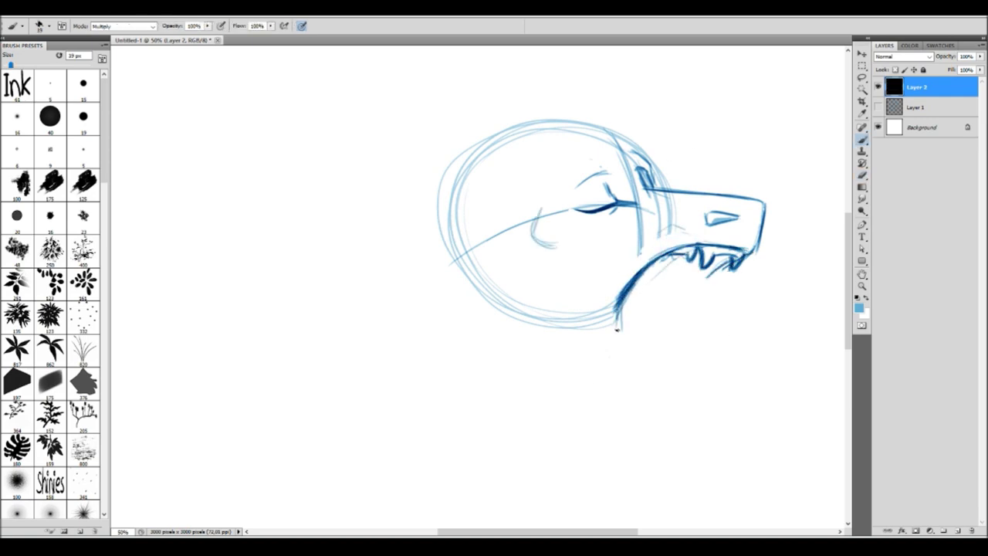
Step: Draw the wide-open lower jaw with its angled rear edge and chin line, and shorten the snout
{"action": "left_click_drag", "start_coordinate": [723, 262], "coordinate": [672, 308]}
{"action": "left_click_drag", "start_coordinate": [664, 254], "coordinate": [618, 389]}
{"action": "left_click_drag", "start_coordinate": [509, 255], "coordinate": [516, 297]}
{"action": "left_click_drag", "start_coordinate": [505, 297], "coordinate": [610, 405]}
{"action": "left_click_drag", "start_coordinate": [741, 223], "coordinate": [721, 220]}
{"action": "left_click_drag", "start_coordinate": [506, 309], "coordinate": [579, 370]}
Step: Add the long tongue inside the lower jaw, strengthen the rear jaw edge, and refine the mouth corner and closed eyelid
{"action": "mouse_move", "coordinate": [610, 370]}
{"action": "left_mouse_down"}
{"action": "mouse_move", "coordinate": [640, 378]}
{"action": "mouse_move", "coordinate": [637, 411]}
{"action": "left_mouse_up"}
{"action": "left_click_drag", "start_coordinate": [640, 290], "coordinate": [621, 389]}
{"action": "left_click_drag", "start_coordinate": [600, 305], "coordinate": [595, 366]}
{"action": "left_click_drag", "start_coordinate": [509, 250], "coordinate": [498, 316]}
{"action": "mouse_move", "coordinate": [671, 240]}
{"action": "left_mouse_down"}
{"action": "mouse_move", "coordinate": [617, 267]}
{"action": "mouse_move", "coordinate": [648, 223]}
{"action": "left_mouse_up"}
{"action": "left_click_drag", "start_coordinate": [578, 210], "coordinate": [618, 202]}
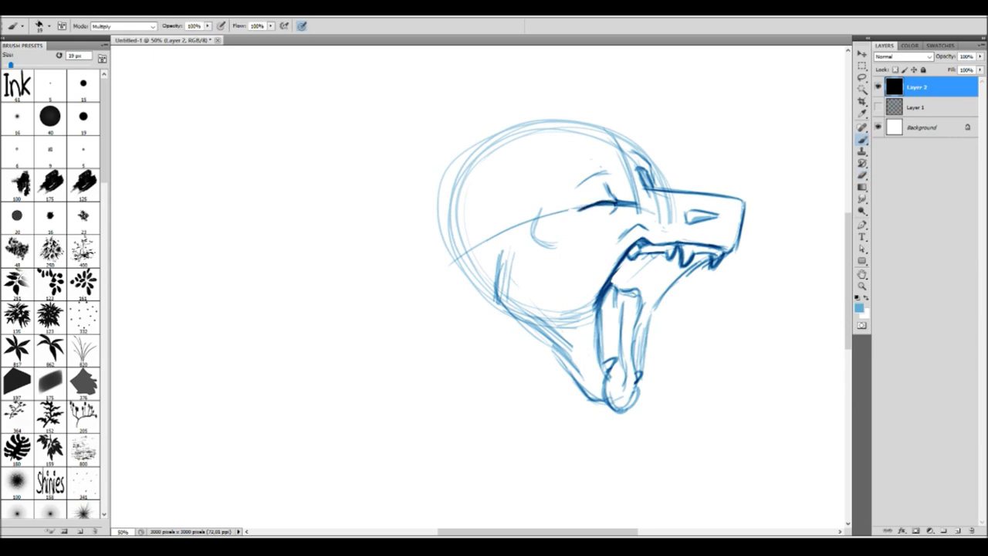
Step: Darken the jaw contour, add small lower teeth, and shade the inside of the mouth around the tongue
{"action": "key", "text": "bracketleft"}
{"action": "left_click_drag", "start_coordinate": [496, 301], "coordinate": [591, 397]}
{"action": "left_click_drag", "start_coordinate": [617, 356], "coordinate": [606, 371]}
{"action": "left_click_drag", "start_coordinate": [600, 310], "coordinate": [602, 372]}
{"action": "mouse_move", "coordinate": [614, 266]}
{"action": "left_mouse_down"}
{"action": "mouse_move", "coordinate": [664, 258]}
{"action": "mouse_move", "coordinate": [640, 339]}
{"action": "mouse_move", "coordinate": [676, 297]}
{"action": "mouse_move", "coordinate": [648, 351]}
{"action": "left_mouse_up"}
{"action": "key", "text": "e"}
{"action": "key", "text": "b"}
Step: Handwrite the note "*High-pitched dog yawn*" beside the dragon's snout
{"action": "left_click_drag", "start_coordinate": [586, 231], "coordinate": [525, 270]}
{"action": "left_click_drag", "start_coordinate": [670, 176], "coordinate": [672, 188]}
{"action": "left_click_drag", "start_coordinate": [679, 175], "coordinate": [680, 186]}
{"action": "left_click_drag", "start_coordinate": [693, 176], "coordinate": [778, 151]}
{"action": "left_click_drag", "start_coordinate": [712, 198], "coordinate": [716, 209]}
{"action": "left_click_drag", "start_coordinate": [719, 202], "coordinate": [725, 205]}
{"action": "left_click_drag", "start_coordinate": [774, 183], "coordinate": [816, 186]}
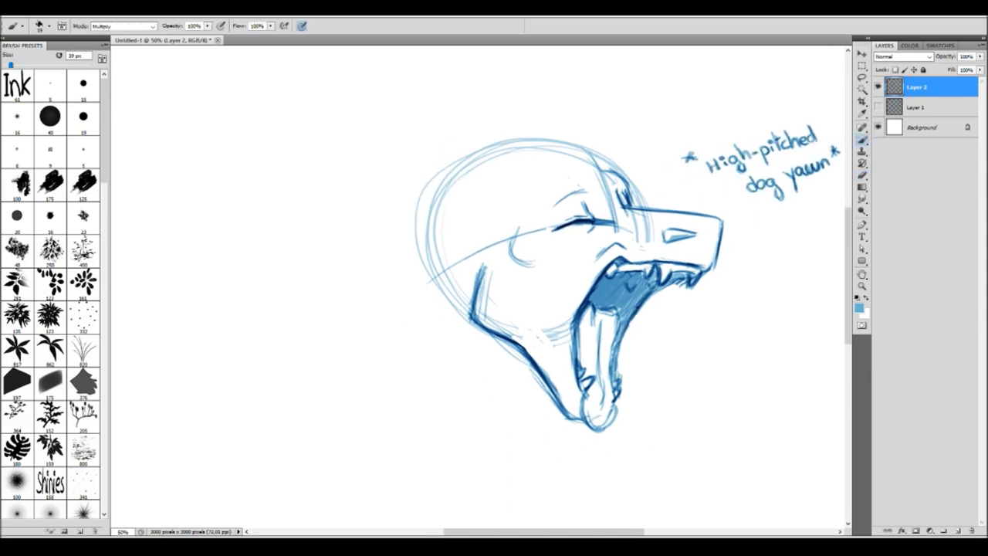
Step: Clean up the guide lines over the brow and draw the flat top of the skull ending in a rounded horn base
{"action": "left_click_drag", "start_coordinate": [540, 309], "coordinate": [555, 298]}
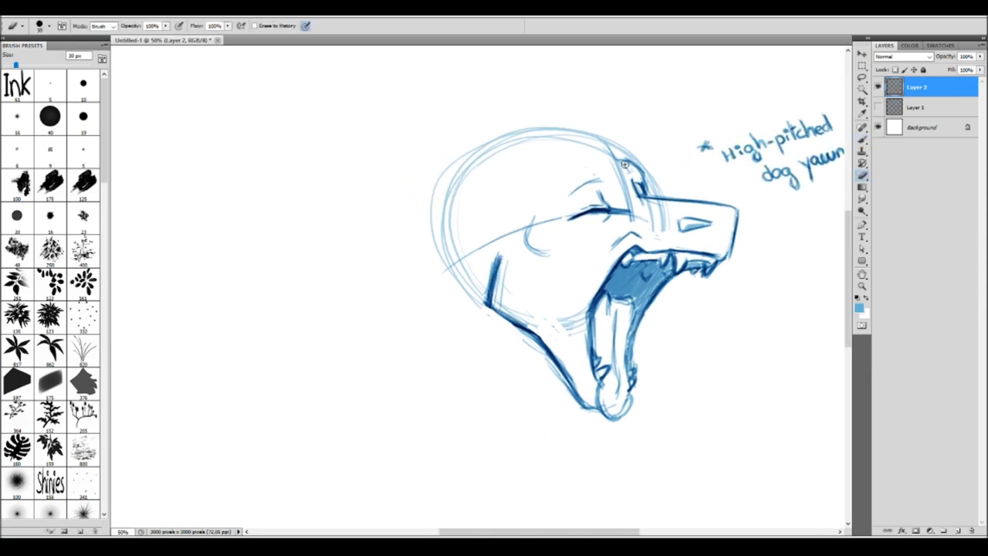
{"action": "left_click_drag", "start_coordinate": [627, 134], "coordinate": [604, 131]}
{"action": "left_click_drag", "start_coordinate": [543, 152], "coordinate": [418, 160]}
{"action": "left_click_drag", "start_coordinate": [488, 153], "coordinate": [394, 205]}
{"action": "left_click_drag", "start_coordinate": [522, 152], "coordinate": [391, 210]}
{"action": "mouse_move", "coordinate": [423, 160]}
{"action": "left_mouse_down"}
{"action": "mouse_move", "coordinate": [198, 188]}
{"action": "mouse_move", "coordinate": [390, 207]}
{"action": "left_mouse_up"}
Step: Complete the long horn pointing back from the head, with diagonal ridges along its length and a curved lower edge
{"action": "mouse_move", "coordinate": [368, 171]}
{"action": "left_mouse_down"}
{"action": "mouse_move", "coordinate": [381, 183]}
{"action": "mouse_move", "coordinate": [363, 191]}
{"action": "left_mouse_up"}
{"action": "left_click_drag", "start_coordinate": [319, 182], "coordinate": [338, 202]}
{"action": "left_click_drag", "start_coordinate": [292, 187], "coordinate": [309, 207]}
{"action": "left_click_drag", "start_coordinate": [265, 191], "coordinate": [280, 209]}
{"action": "left_click_drag", "start_coordinate": [237, 193], "coordinate": [252, 210]}
{"action": "mouse_move", "coordinate": [206, 191]}
{"action": "left_mouse_down"}
{"action": "mouse_move", "coordinate": [219, 209]}
{"action": "mouse_move", "coordinate": [361, 209]}
{"action": "left_mouse_up"}
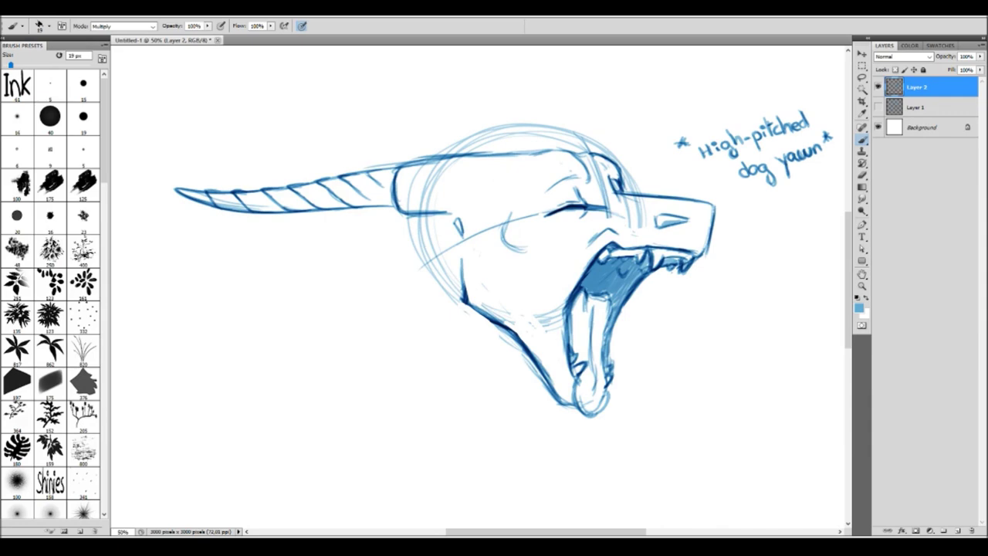
Step: Draw a tall, backward-curving crest spine above the brow and begin the membrane curve behind it
{"action": "key", "text": "r"}
{"action": "mouse_move", "coordinate": [540, 308]}
{"action": "left_mouse_down"}
{"action": "mouse_move", "coordinate": [587, 254]}
{"action": "mouse_move", "coordinate": [540, 308]}
{"action": "left_mouse_up"}
{"action": "left_click_drag", "start_coordinate": [517, 98], "coordinate": [585, 232]}
{"action": "left_click_drag", "start_coordinate": [493, 84], "coordinate": [550, 197]}
{"action": "left_click_drag", "start_coordinate": [521, 91], "coordinate": [577, 232]}
{"action": "key", "text": "r"}
{"action": "mouse_move", "coordinate": [540, 309]}
{"action": "left_mouse_down"}
{"action": "mouse_move", "coordinate": [586, 254]}
{"action": "mouse_move", "coordinate": [540, 309]}
{"action": "left_mouse_up"}
{"action": "left_click_drag", "start_coordinate": [559, 145], "coordinate": [500, 188]}
Step: Sketch the first stretches of the nape below the horn and the throat below the jaw
{"action": "left_click_drag", "start_coordinate": [540, 309], "coordinate": [549, 292]}
{"action": "left_click_drag", "start_coordinate": [393, 255], "coordinate": [355, 330]}
{"action": "left_click_drag", "start_coordinate": [534, 386], "coordinate": [442, 468]}
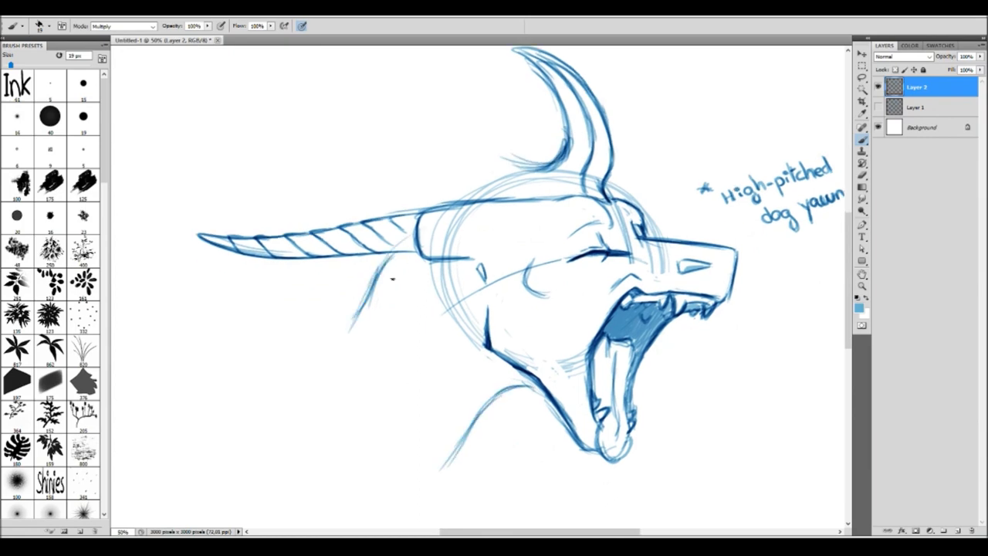
Step: Extend the crest with swept-back curved points joined by scalloped membrane edges above the horn
{"action": "left_click_drag", "start_coordinate": [549, 292], "coordinate": [522, 311]}
{"action": "mouse_move", "coordinate": [500, 184]}
{"action": "left_mouse_down"}
{"action": "mouse_move", "coordinate": [324, 141]}
{"action": "mouse_move", "coordinate": [419, 122]}
{"action": "mouse_move", "coordinate": [326, 202]}
{"action": "left_mouse_up"}
{"action": "mouse_move", "coordinate": [290, 238]}
{"action": "left_mouse_down"}
{"action": "mouse_move", "coordinate": [375, 216]}
{"action": "mouse_move", "coordinate": [434, 158]}
{"action": "left_mouse_up"}
{"action": "mouse_move", "coordinate": [317, 146]}
{"action": "left_mouse_down"}
{"action": "mouse_move", "coordinate": [435, 193]}
{"action": "mouse_move", "coordinate": [462, 129]}
{"action": "left_mouse_up"}
{"action": "left_click_drag", "start_coordinate": [429, 122], "coordinate": [483, 155]}
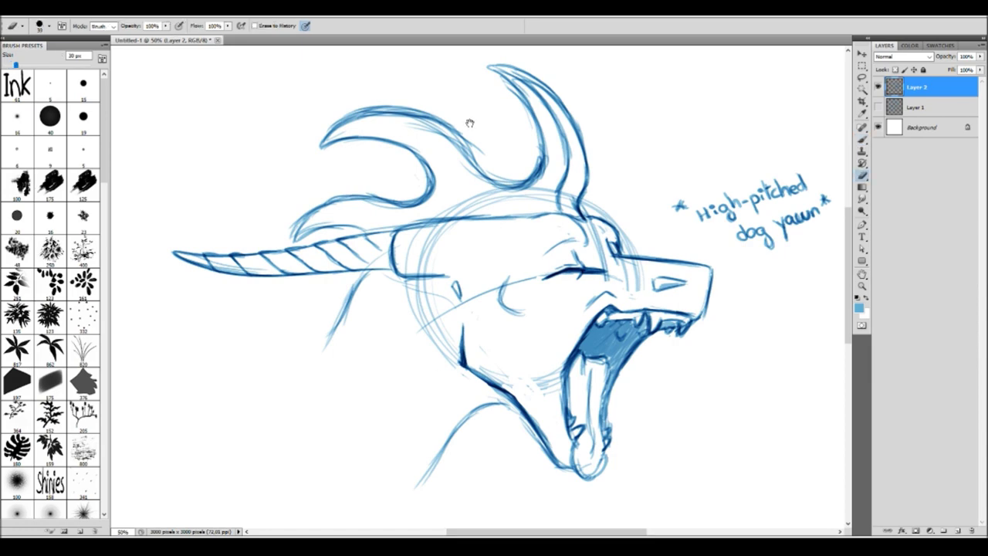
Step: Clean up and darken the crest's curved outlines, and connect its inner spine to the top of the skull
{"action": "left_click_drag", "start_coordinate": [470, 126], "coordinate": [481, 119]}
{"action": "left_click_drag", "start_coordinate": [329, 134], "coordinate": [468, 145]}
{"action": "left_click_drag", "start_coordinate": [390, 114], "coordinate": [530, 184]}
{"action": "left_click_drag", "start_coordinate": [331, 140], "coordinate": [443, 179]}
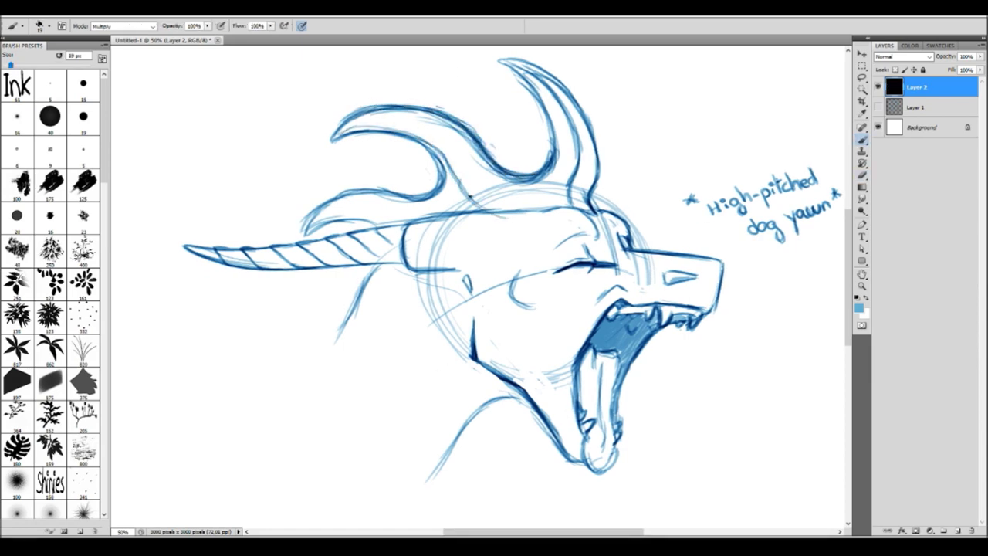
{"action": "left_click_drag", "start_coordinate": [351, 212], "coordinate": [532, 131]}
{"action": "left_click_drag", "start_coordinate": [463, 309], "coordinate": [508, 312]}
{"action": "left_click_drag", "start_coordinate": [425, 172], "coordinate": [441, 180]}
Step: Extend the nape and throat down into a long curved neck, with a shoulder line and a guide curve at its base
{"action": "scroll", "coordinate": [417, 339], "scroll_direction": "down", "scroll_amount": 3}
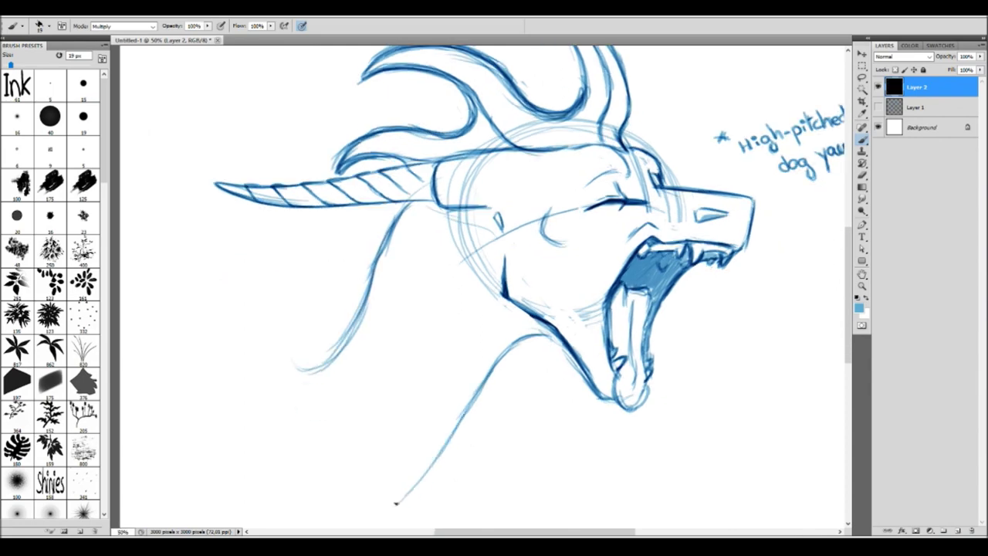
{"action": "left_click_drag", "start_coordinate": [358, 317], "coordinate": [208, 386]}
{"action": "left_click_drag", "start_coordinate": [466, 406], "coordinate": [378, 520]}
{"action": "key", "text": "ctrl+minus"}
{"action": "scroll", "coordinate": [348, 332], "scroll_direction": "down", "scroll_amount": 3}
{"action": "left_click_drag", "start_coordinate": [490, 311], "coordinate": [437, 385]}
{"action": "key", "text": "e"}
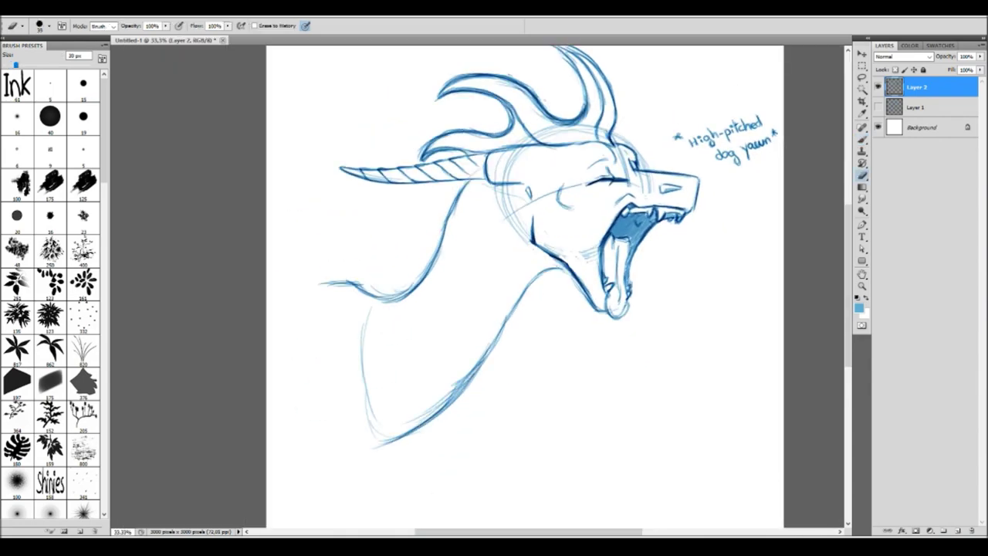
Step: Strengthen the shoulder line, draw the inner edge of the throat band, and continue the chest contour below the neck
{"action": "key", "text": "b"}
{"action": "left_click_drag", "start_coordinate": [376, 295], "coordinate": [311, 284]}
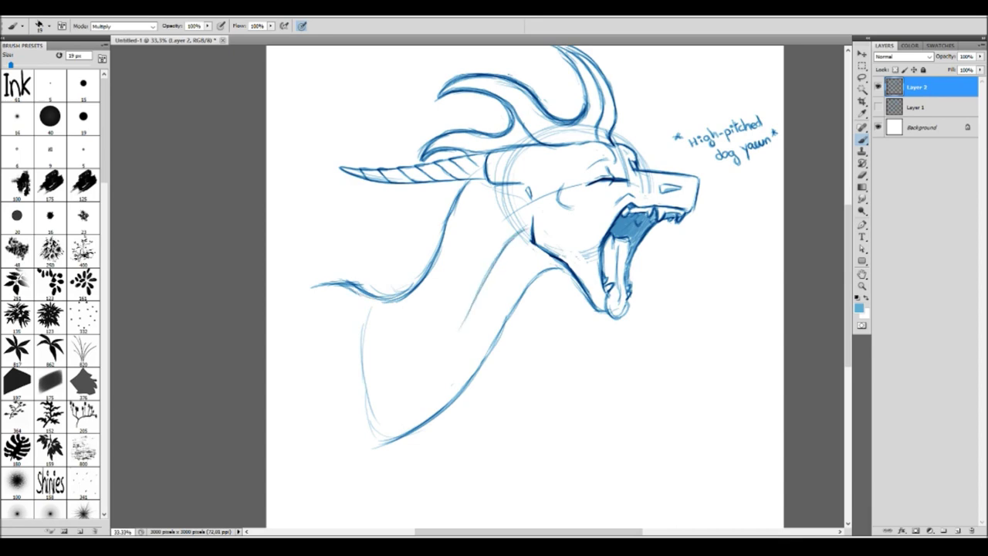
{"action": "left_click_drag", "start_coordinate": [477, 293], "coordinate": [368, 400]}
{"action": "left_click_drag", "start_coordinate": [389, 446], "coordinate": [349, 486]}
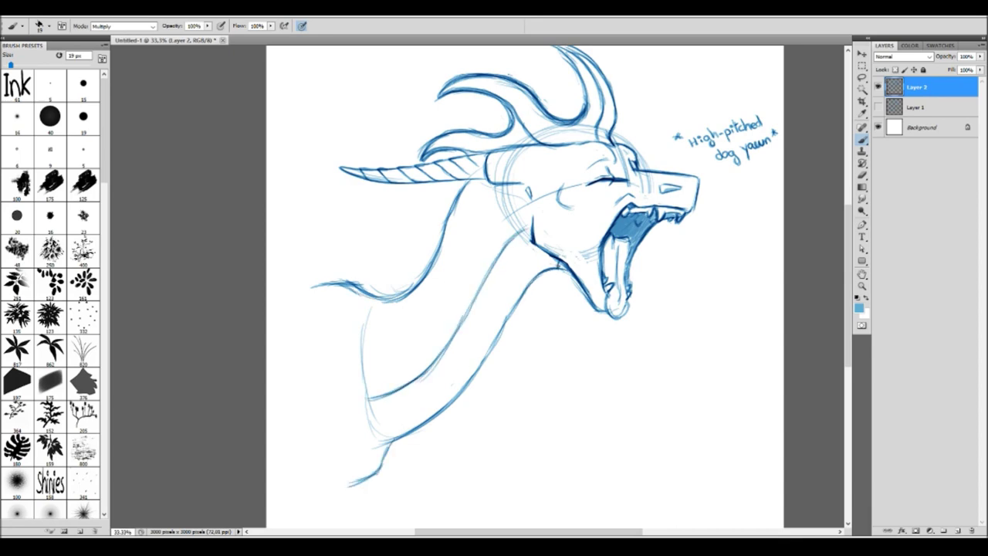
Step: Fill the throat band with curved crosswise plates from the jaw down to the chest, and touch up the shoulder line
{"action": "left_click_drag", "start_coordinate": [517, 236], "coordinate": [512, 297]}
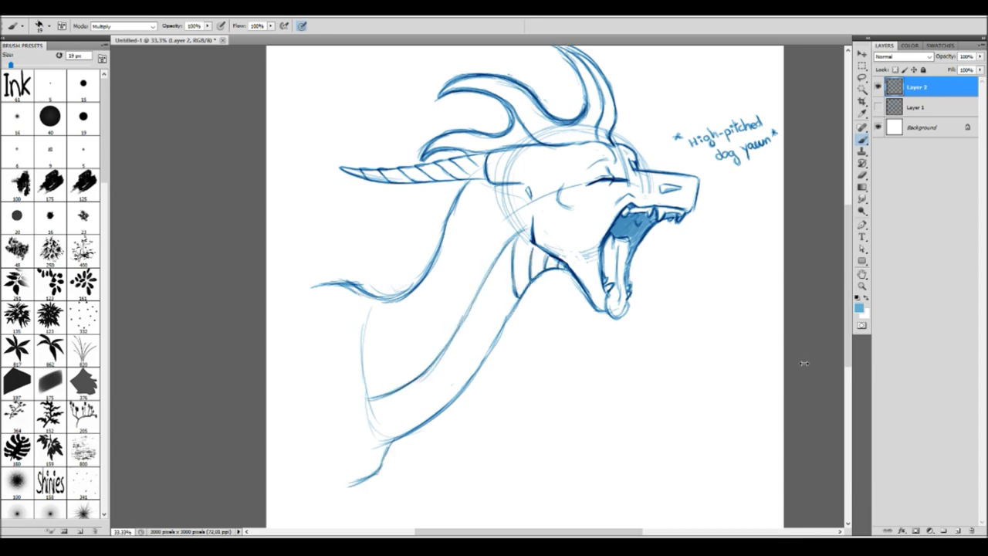
{"action": "left_click_drag", "start_coordinate": [515, 261], "coordinate": [506, 316]}
{"action": "mouse_move", "coordinate": [484, 293]}
{"action": "left_mouse_down"}
{"action": "mouse_move", "coordinate": [494, 337]}
{"action": "mouse_move", "coordinate": [474, 356]}
{"action": "left_mouse_up"}
{"action": "left_click_drag", "start_coordinate": [466, 346], "coordinate": [457, 386]}
{"action": "left_click_drag", "start_coordinate": [451, 367], "coordinate": [421, 421]}
{"action": "mouse_move", "coordinate": [417, 397]}
{"action": "left_mouse_down"}
{"action": "mouse_move", "coordinate": [403, 434]}
{"action": "mouse_move", "coordinate": [365, 466]}
{"action": "left_mouse_up"}
{"action": "left_click_drag", "start_coordinate": [385, 442], "coordinate": [377, 468]}
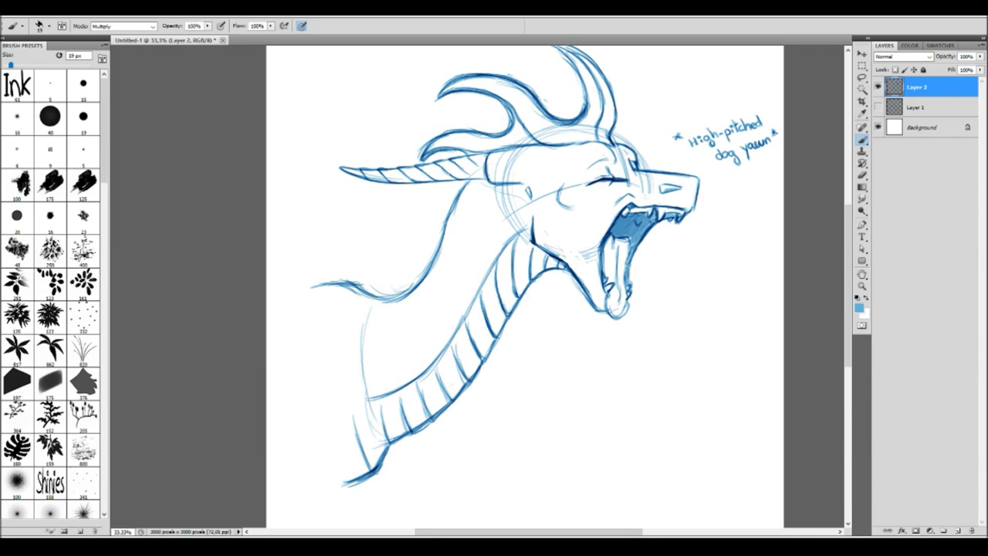
{"action": "left_click_drag", "start_coordinate": [345, 293], "coordinate": [297, 290]}
{"action": "key", "text": "e"}
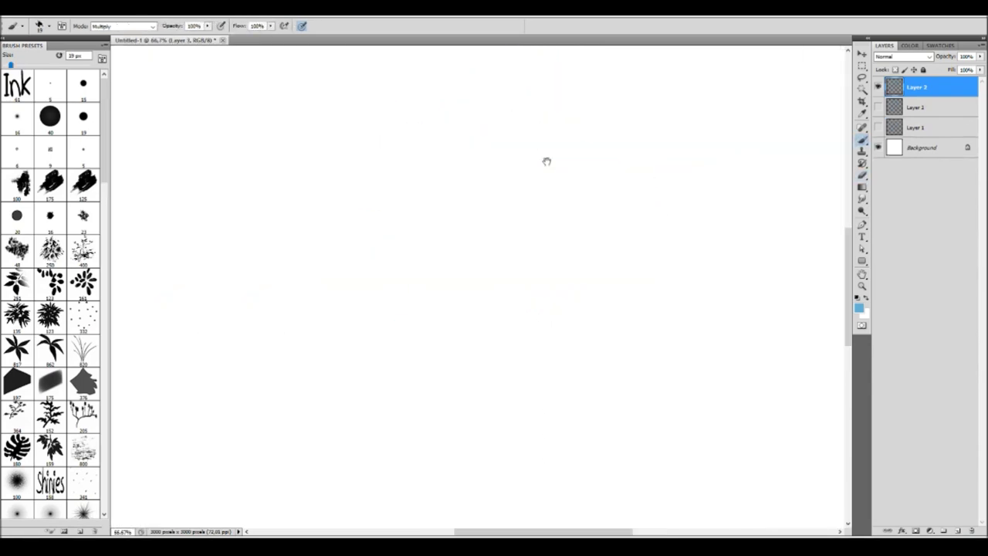
Step: On a new layer, sketch another dragon head's guide circle with a narrowed eye, brow ridges, top of the snout and front crest spine
{"action": "left_click_drag", "start_coordinate": [545, 162], "coordinate": [628, 255]}
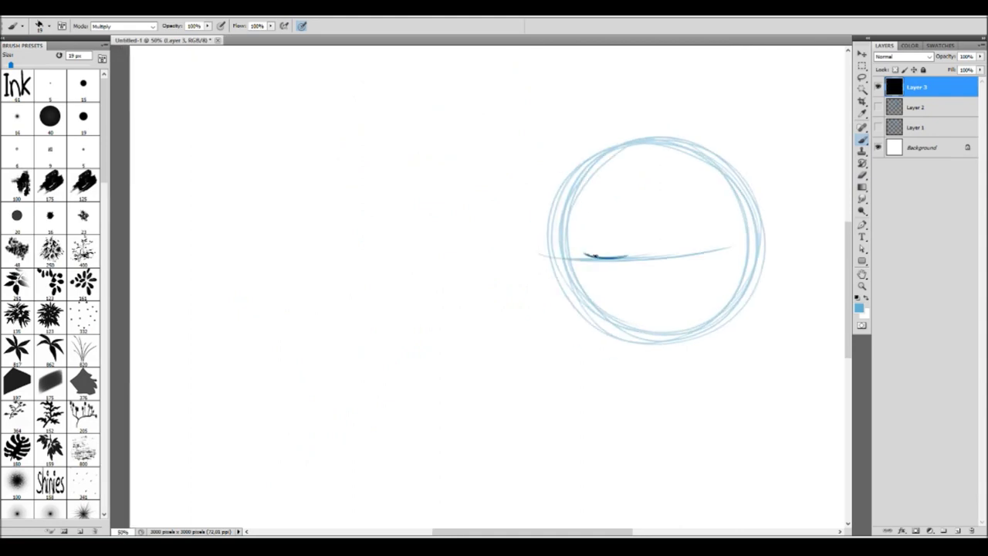
{"action": "left_click_drag", "start_coordinate": [547, 236], "coordinate": [476, 272]}
{"action": "left_click_drag", "start_coordinate": [552, 206], "coordinate": [544, 155]}
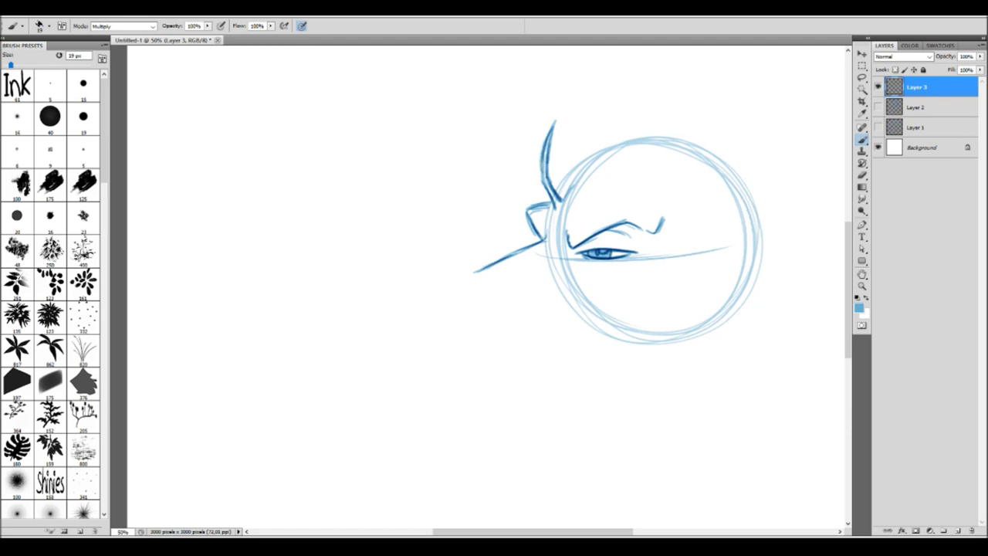
Step: Draw the nostril, the blunt front of the snout and the mouth line running back to its corner
{"action": "left_click_drag", "start_coordinate": [498, 298], "coordinate": [538, 284]}
{"action": "left_click_drag", "start_coordinate": [466, 272], "coordinate": [462, 319]}
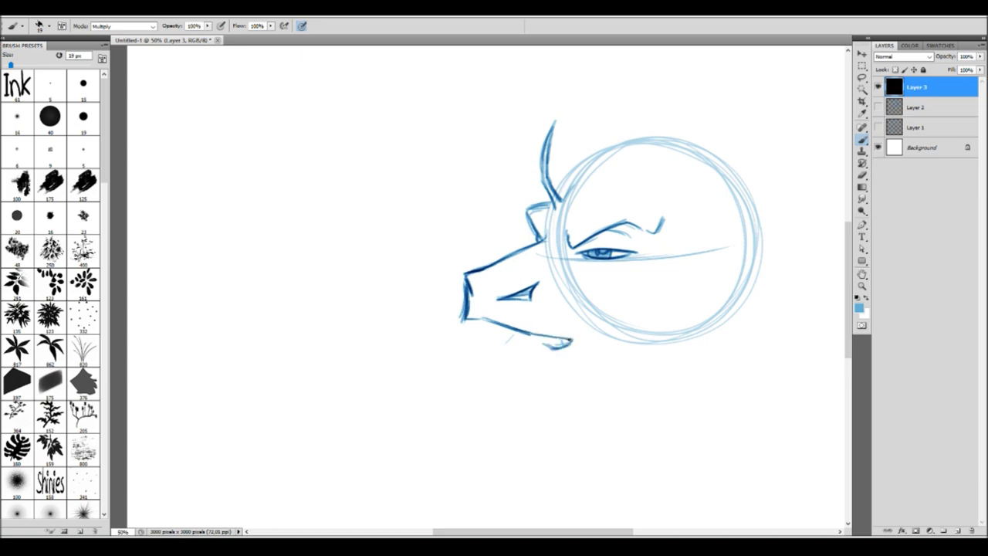
{"action": "left_click_drag", "start_coordinate": [511, 335], "coordinate": [573, 344]}
{"action": "mouse_move", "coordinate": [463, 318]}
{"action": "left_mouse_down"}
{"action": "mouse_move", "coordinate": [483, 344]}
{"action": "mouse_move", "coordinate": [573, 342]}
{"action": "left_mouse_up"}
Step: Draw and rework the tongue and rounded chin under the snout, and add a cheek crease below the eye
{"action": "left_click_drag", "start_coordinate": [553, 356], "coordinate": [579, 352]}
{"action": "left_click_drag", "start_coordinate": [471, 355], "coordinate": [533, 332]}
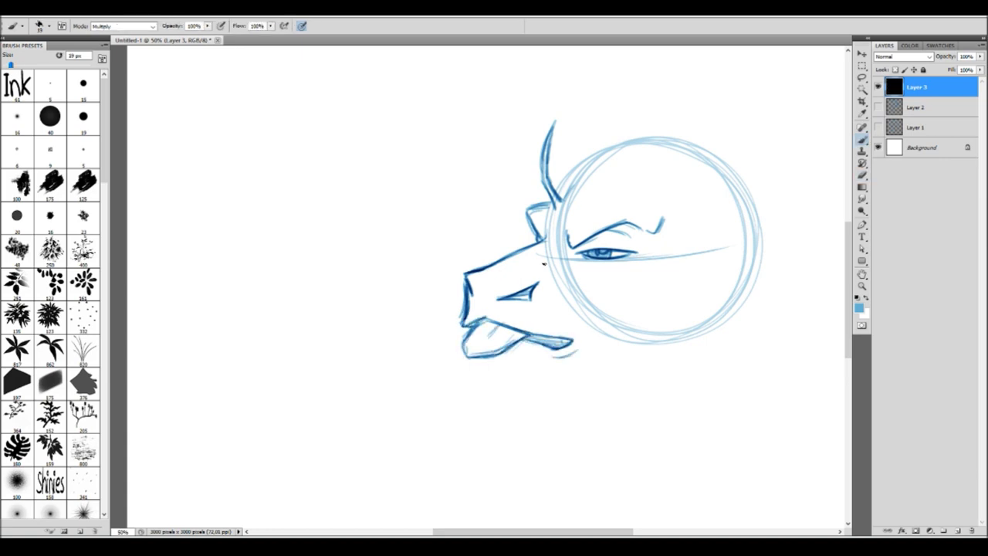
{"action": "left_click_drag", "start_coordinate": [467, 351], "coordinate": [499, 327]}
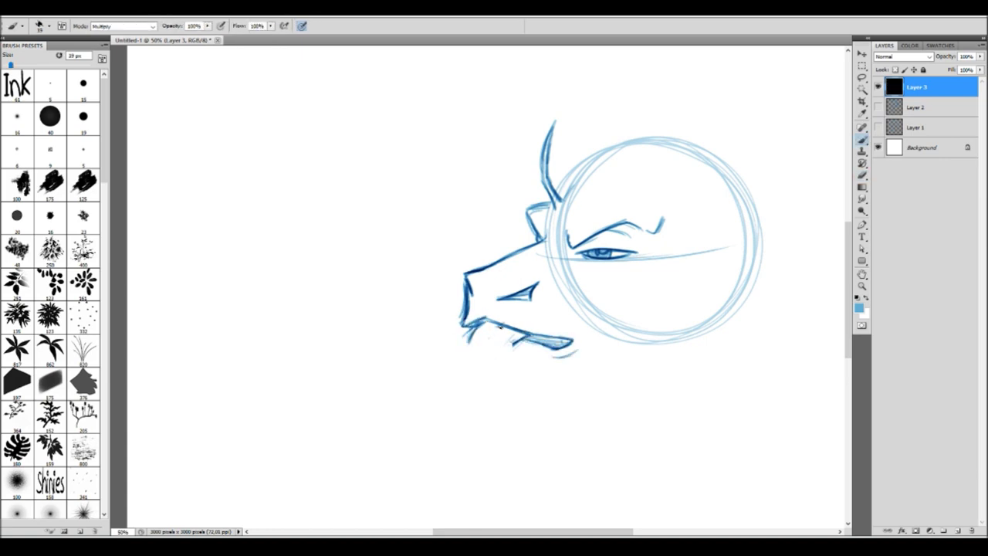
{"action": "left_click_drag", "start_coordinate": [486, 367], "coordinate": [553, 363]}
{"action": "left_click_drag", "start_coordinate": [541, 308], "coordinate": [493, 304]}
{"action": "left_click_drag", "start_coordinate": [578, 280], "coordinate": [613, 262]}
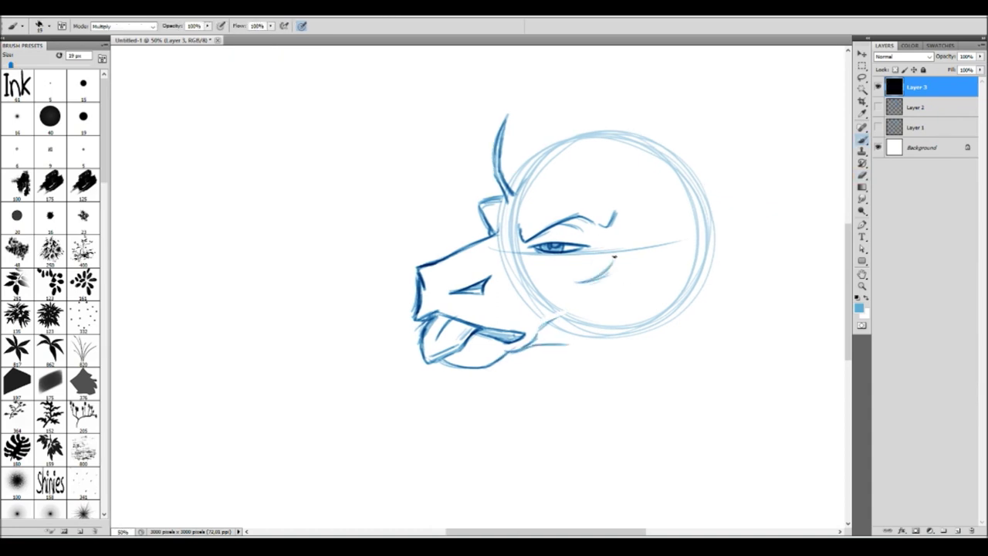
Step: Finish the rear corner of the lower jaw and draw a long, pointed ear extending back from the head
{"action": "left_click_drag", "start_coordinate": [652, 331], "coordinate": [663, 337]}
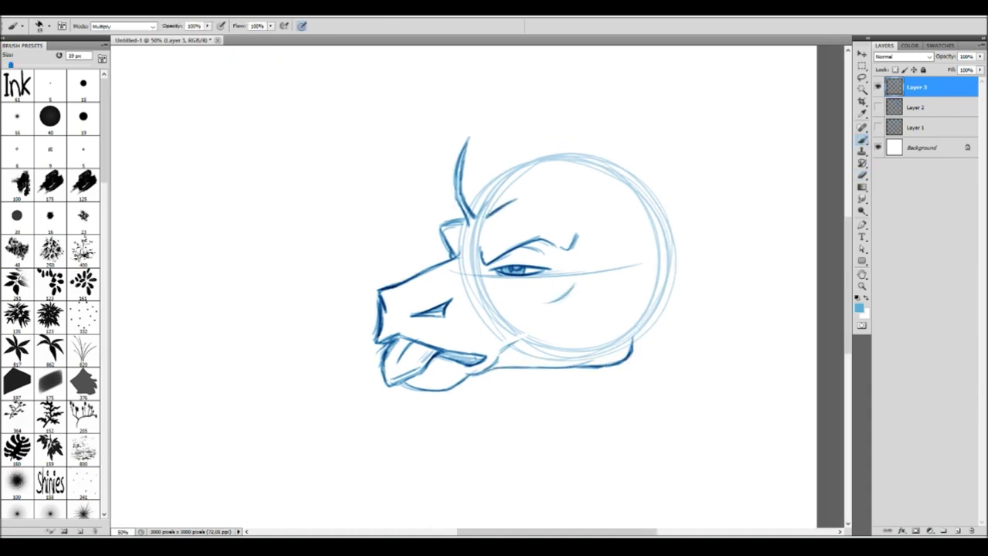
{"action": "left_click_drag", "start_coordinate": [631, 256], "coordinate": [739, 209]}
{"action": "left_click_drag", "start_coordinate": [664, 226], "coordinate": [752, 207]}
{"action": "mouse_move", "coordinate": [640, 241]}
{"action": "left_mouse_down"}
{"action": "mouse_move", "coordinate": [756, 207]}
{"action": "mouse_move", "coordinate": [729, 209]}
{"action": "left_mouse_up"}
{"action": "key", "text": "e"}
{"action": "key", "text": "b"}
Step: Draw the back of the skull leading into a horn base, with a long tapering horn above the ear
{"action": "left_click_drag", "start_coordinate": [578, 195], "coordinate": [640, 184]}
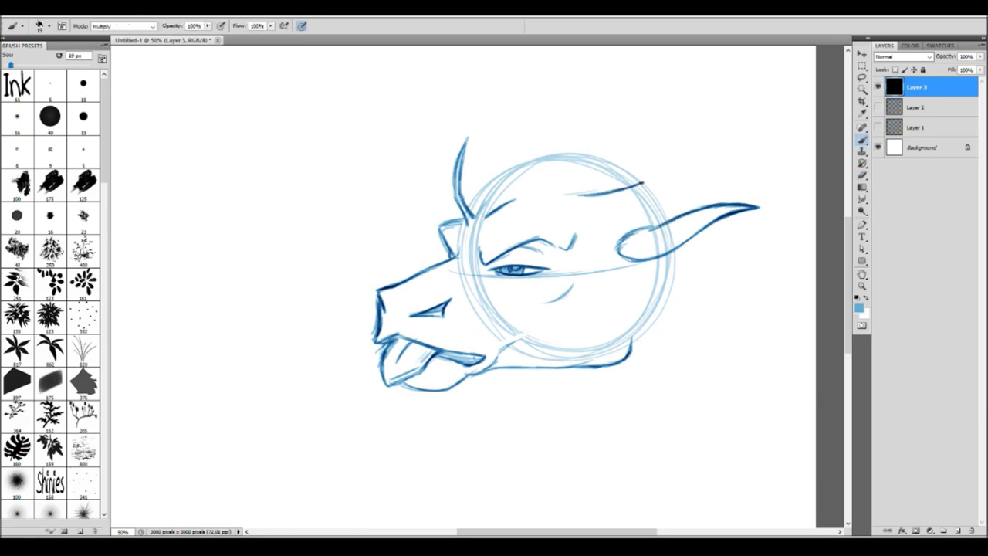
{"action": "left_click_drag", "start_coordinate": [587, 255], "coordinate": [440, 255]}
{"action": "left_click_drag", "start_coordinate": [584, 176], "coordinate": [802, 179]}
{"action": "left_click_drag", "start_coordinate": [463, 270], "coordinate": [437, 270]}
{"action": "left_click_drag", "start_coordinate": [548, 222], "coordinate": [779, 187]}
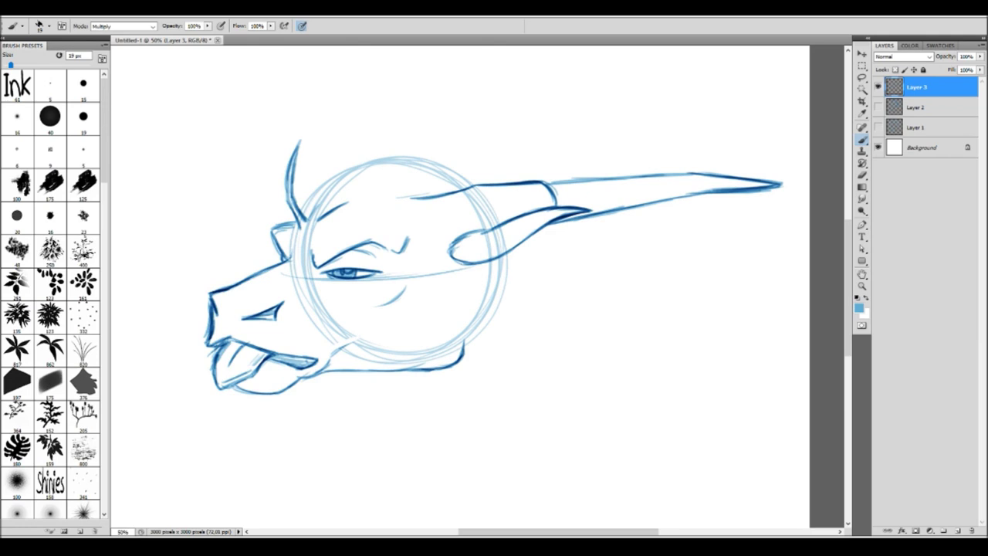
Step: Add further crest spines along the top of the head, with a membrane curve between the first two
{"action": "left_click_drag", "start_coordinate": [463, 270], "coordinate": [511, 261]}
{"action": "left_click_drag", "start_coordinate": [407, 142], "coordinate": [397, 192]}
{"action": "left_click_drag", "start_coordinate": [439, 110], "coordinate": [400, 192]}
{"action": "left_click_drag", "start_coordinate": [343, 158], "coordinate": [404, 140]}
{"action": "left_click_drag", "start_coordinate": [466, 148], "coordinate": [437, 185]}
{"action": "mouse_move", "coordinate": [502, 130]}
{"action": "left_mouse_down"}
{"action": "mouse_move", "coordinate": [443, 179]}
{"action": "mouse_move", "coordinate": [403, 194]}
{"action": "left_mouse_up"}
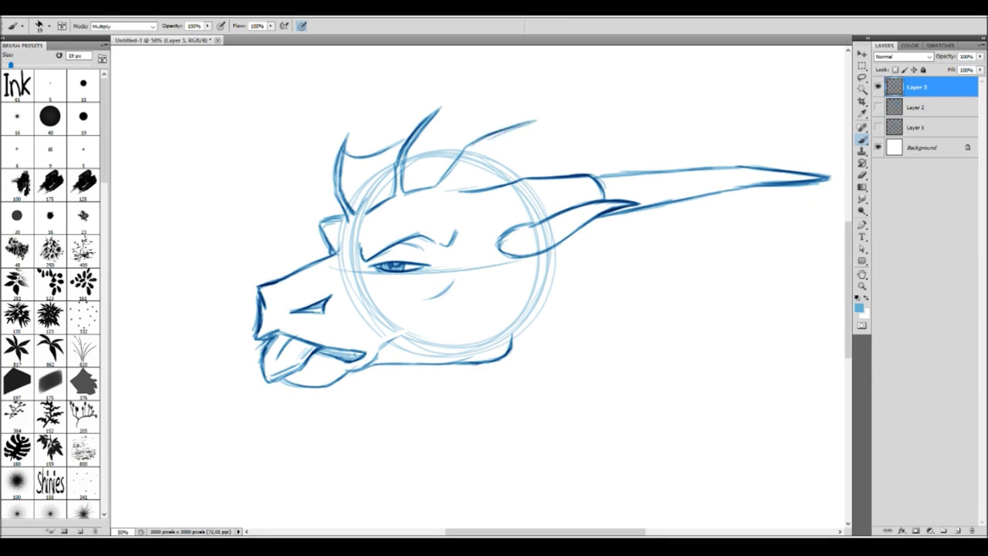
Step: Thicken the third crest spine, add a short spine near the horn, and join the spines with membrane curves
{"action": "left_click_drag", "start_coordinate": [532, 121], "coordinate": [446, 187]}
{"action": "left_click_drag", "start_coordinate": [424, 143], "coordinate": [480, 136]}
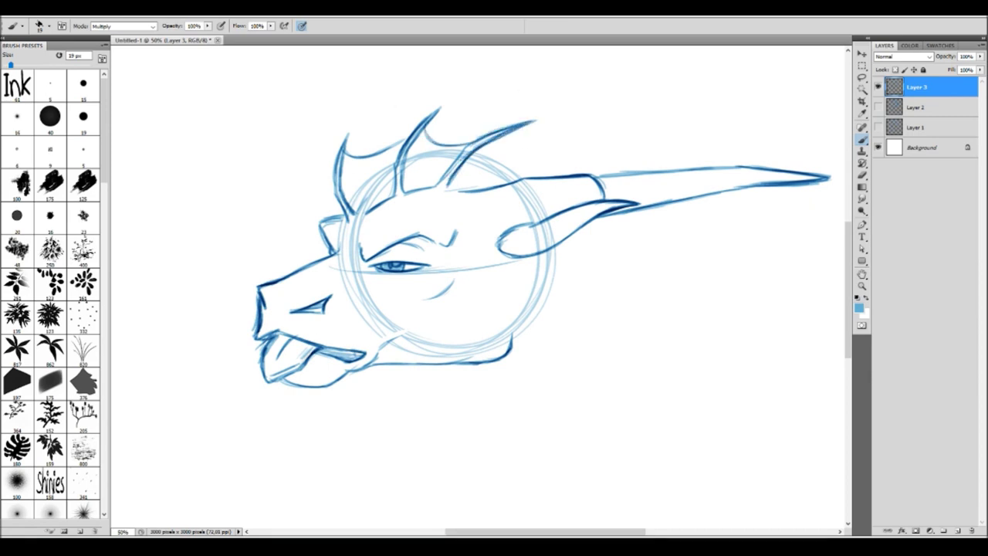
{"action": "left_click_drag", "start_coordinate": [460, 182], "coordinate": [490, 179]}
{"action": "left_click_drag", "start_coordinate": [571, 133], "coordinate": [511, 176]}
Step: Draw the neck's nape curving down behind the ear to the shoulder, and the throat line descending from the jaw
{"action": "key", "text": "space"}
{"action": "left_click_drag", "start_coordinate": [494, 309], "coordinate": [525, 287]}
{"action": "left_click_drag", "start_coordinate": [466, 345], "coordinate": [532, 376]}
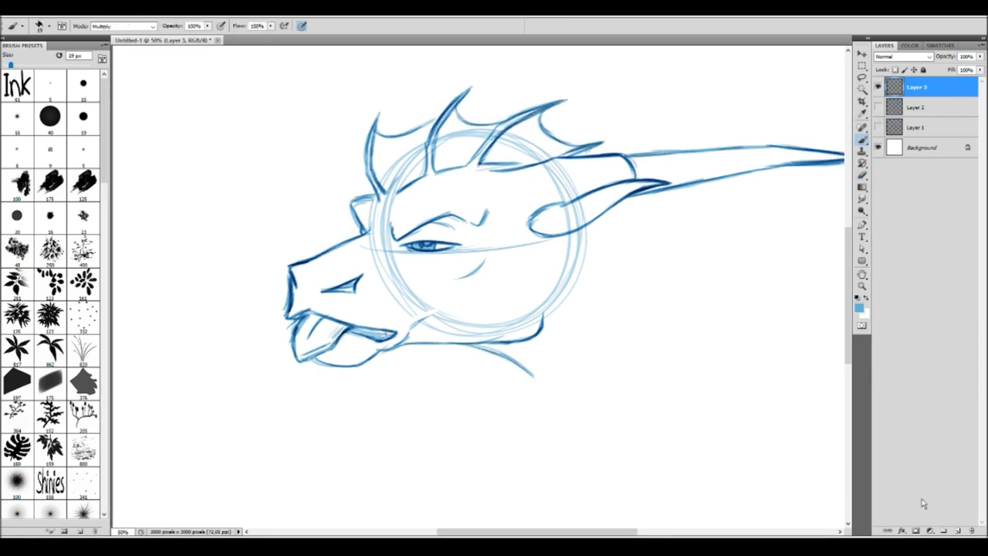
{"action": "mouse_move", "coordinate": [636, 196]}
{"action": "left_mouse_down"}
{"action": "mouse_move", "coordinate": [737, 324]}
{"action": "mouse_move", "coordinate": [710, 304]}
{"action": "left_mouse_up"}
{"action": "key", "text": "space"}
{"action": "left_click_drag", "start_coordinate": [664, 233], "coordinate": [718, 487]}
{"action": "left_click_drag", "start_coordinate": [451, 330], "coordinate": [553, 403]}
{"action": "key", "text": "space"}
{"action": "mouse_move", "coordinate": [553, 403]}
{"action": "left_mouse_down"}
{"action": "mouse_move", "coordinate": [534, 386]}
{"action": "mouse_move", "coordinate": [630, 497]}
{"action": "left_mouse_up"}
Step: Add small webbed spines along the upper nape behind the ear and strengthen the nape contour
{"action": "left_click_drag", "start_coordinate": [660, 152], "coordinate": [627, 176]}
{"action": "left_click_drag", "start_coordinate": [646, 186], "coordinate": [684, 192]}
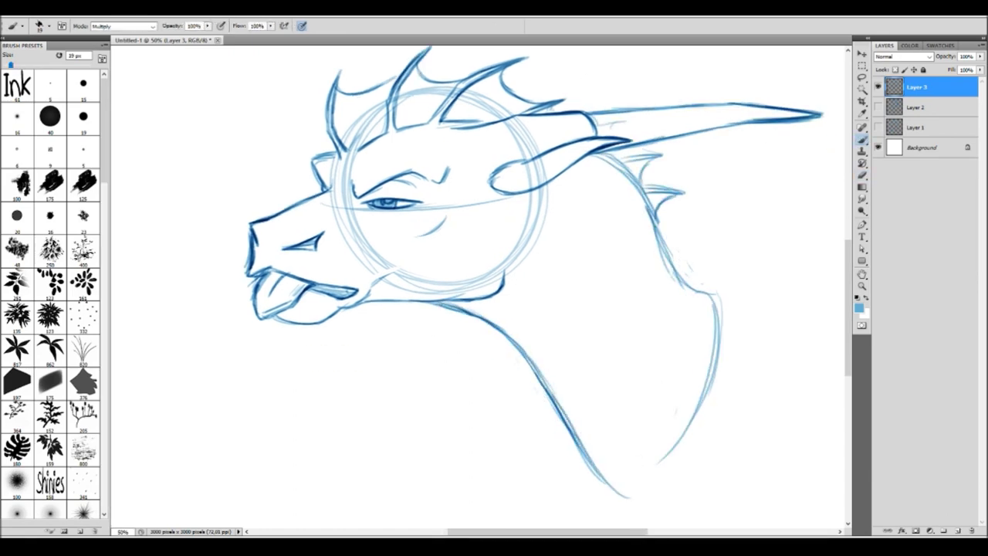
{"action": "mouse_move", "coordinate": [599, 154]}
{"action": "left_mouse_down"}
{"action": "mouse_move", "coordinate": [641, 192]}
{"action": "mouse_move", "coordinate": [698, 291]}
{"action": "left_mouse_up"}
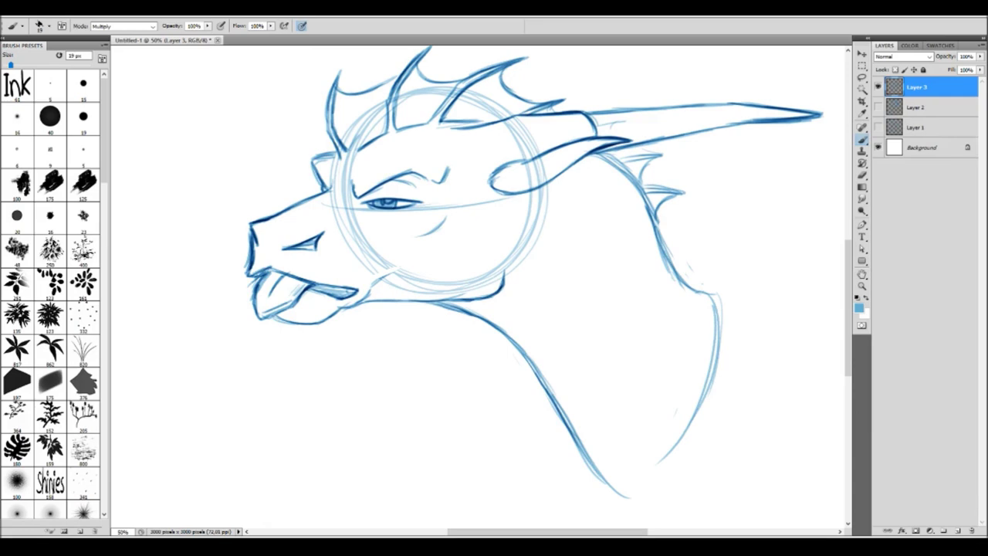
Step: Add fold strokes at the base of the nape, outline the throat band and divide it with curved crosswise plates
{"action": "mouse_move", "coordinate": [716, 292]}
{"action": "left_mouse_down"}
{"action": "mouse_move", "coordinate": [629, 500]}
{"action": "mouse_move", "coordinate": [731, 355]}
{"action": "left_mouse_up"}
{"action": "mouse_move", "coordinate": [468, 263]}
{"action": "left_mouse_down"}
{"action": "mouse_move", "coordinate": [438, 257]}
{"action": "mouse_move", "coordinate": [442, 247]}
{"action": "mouse_move", "coordinate": [587, 438]}
{"action": "left_mouse_up"}
{"action": "mouse_move", "coordinate": [416, 291]}
{"action": "left_mouse_down"}
{"action": "mouse_move", "coordinate": [455, 313]}
{"action": "mouse_move", "coordinate": [454, 325]}
{"action": "left_mouse_up"}
{"action": "left_click_drag", "start_coordinate": [480, 275], "coordinate": [509, 369]}
{"action": "left_click_drag", "start_coordinate": [515, 279], "coordinate": [532, 371]}
{"action": "left_click_drag", "start_coordinate": [540, 314], "coordinate": [533, 394]}
{"action": "left_click_drag", "start_coordinate": [557, 309], "coordinate": [540, 379]}
{"action": "left_click_drag", "start_coordinate": [569, 333], "coordinate": [549, 423]}
{"action": "left_click_drag", "start_coordinate": [577, 375], "coordinate": [562, 468]}
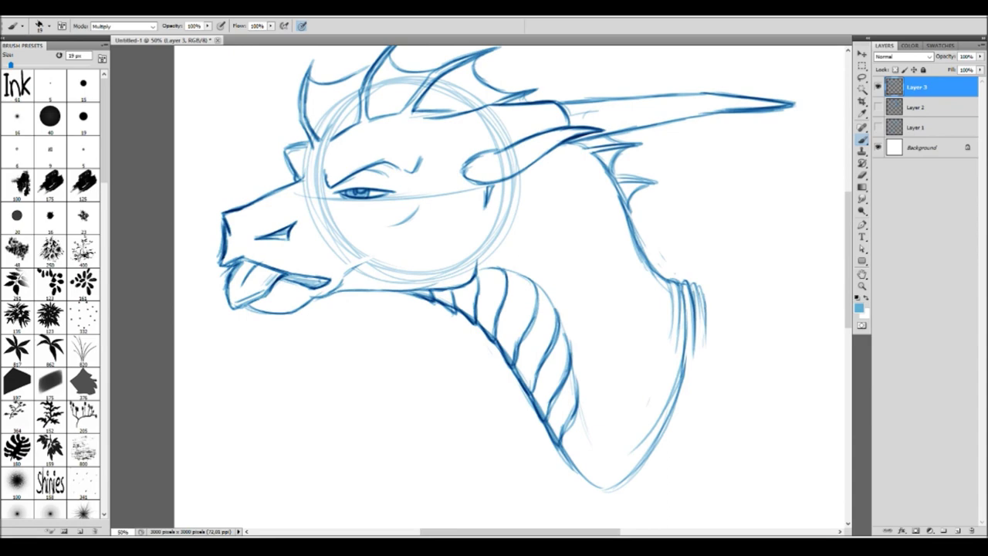
Step: Refine the throat band's lower edge and the horn and nape contours, and draw the back line curving away from the nape folds
{"action": "mouse_move", "coordinate": [575, 414]}
{"action": "left_mouse_down"}
{"action": "mouse_move", "coordinate": [563, 468]}
{"action": "mouse_move", "coordinate": [572, 501]}
{"action": "mouse_move", "coordinate": [550, 522]}
{"action": "left_mouse_up"}
{"action": "left_click_drag", "start_coordinate": [494, 147], "coordinate": [653, 137]}
{"action": "left_click_drag", "start_coordinate": [590, 143], "coordinate": [755, 140]}
{"action": "mouse_move", "coordinate": [571, 363]}
{"action": "left_mouse_down"}
{"action": "mouse_move", "coordinate": [558, 323]}
{"action": "mouse_move", "coordinate": [517, 455]}
{"action": "mouse_move", "coordinate": [555, 427]}
{"action": "left_mouse_up"}
{"action": "key", "text": "ctrl+minus"}
{"action": "left_click_drag", "start_coordinate": [493, 278], "coordinate": [478, 266]}
{"action": "left_click_drag", "start_coordinate": [551, 232], "coordinate": [625, 247]}
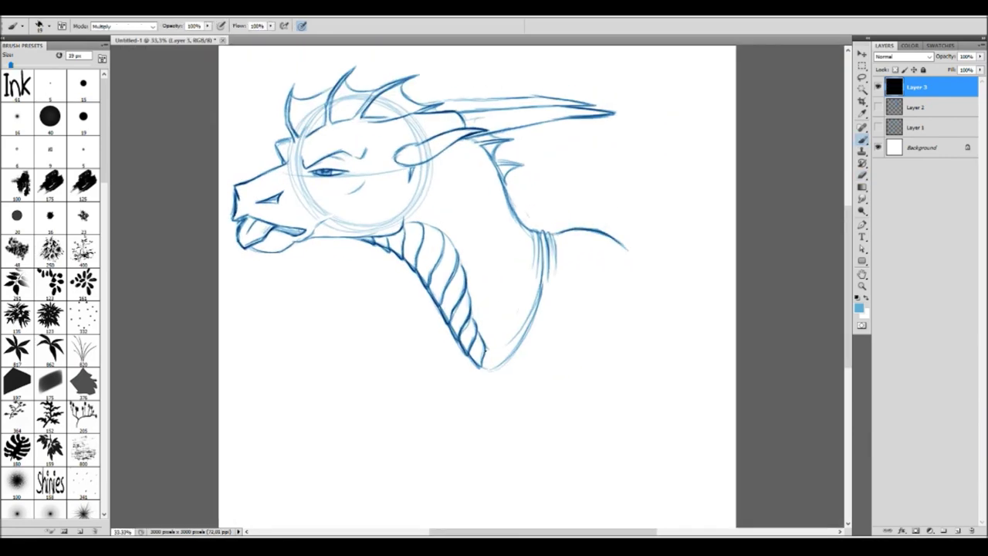
Step: Sketch the chest line below the throat and an extended far foreleg ending in a rounded oval paw
{"action": "left_click_drag", "start_coordinate": [478, 293], "coordinate": [510, 309]}
{"action": "mouse_move", "coordinate": [455, 332]}
{"action": "left_mouse_down"}
{"action": "mouse_move", "coordinate": [447, 401]}
{"action": "mouse_move", "coordinate": [348, 455]}
{"action": "left_mouse_up"}
{"action": "left_click_drag", "start_coordinate": [402, 429], "coordinate": [409, 494]}
{"action": "left_click_drag", "start_coordinate": [448, 390], "coordinate": [484, 411]}
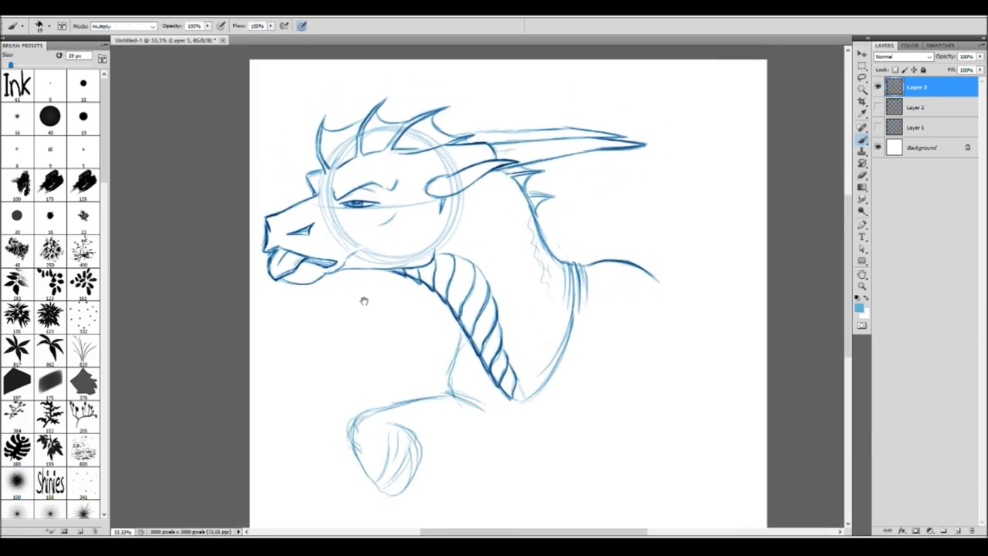
Step: Strengthen the far foreleg's upper contour and reshape the lasso-selected paw with Free Transform
{"action": "left_click_drag", "start_coordinate": [494, 309], "coordinate": [506, 274]}
{"action": "left_click_drag", "start_coordinate": [498, 364], "coordinate": [362, 386]}
{"action": "mouse_move", "coordinate": [462, 301]}
{"action": "left_mouse_down"}
{"action": "mouse_move", "coordinate": [455, 358]}
{"action": "mouse_move", "coordinate": [351, 386]}
{"action": "left_mouse_up"}
{"action": "key", "text": "l"}
{"action": "key", "text": "ctrl+t"}
{"action": "key", "text": "Return"}
{"action": "key", "text": "b"}
Step: Darken the chest and foreleg contours and draw rounded toes and pads on the far paw
{"action": "left_click_drag", "start_coordinate": [498, 370], "coordinate": [432, 359]}
{"action": "left_click_drag", "start_coordinate": [463, 301], "coordinate": [455, 371]}
{"action": "key", "text": "Delete"}
{"action": "mouse_move", "coordinate": [344, 389]}
{"action": "left_mouse_down"}
{"action": "mouse_move", "coordinate": [355, 482]}
{"action": "mouse_move", "coordinate": [379, 408]}
{"action": "mouse_move", "coordinate": [370, 429]}
{"action": "left_mouse_up"}
{"action": "mouse_move", "coordinate": [356, 410]}
{"action": "left_mouse_down"}
{"action": "mouse_move", "coordinate": [351, 460]}
{"action": "mouse_move", "coordinate": [350, 437]}
{"action": "left_mouse_up"}
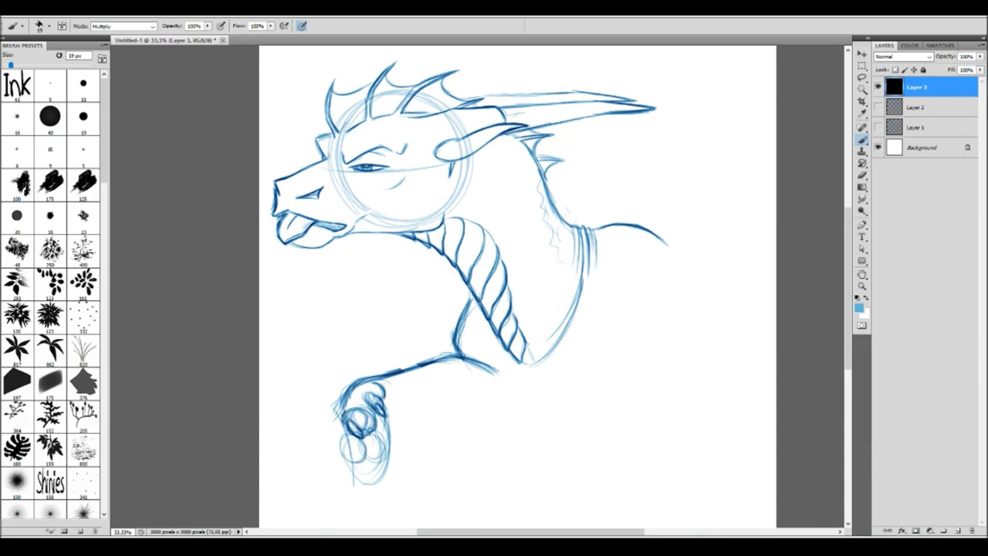
{"action": "left_click_drag", "start_coordinate": [391, 427], "coordinate": [453, 424]}
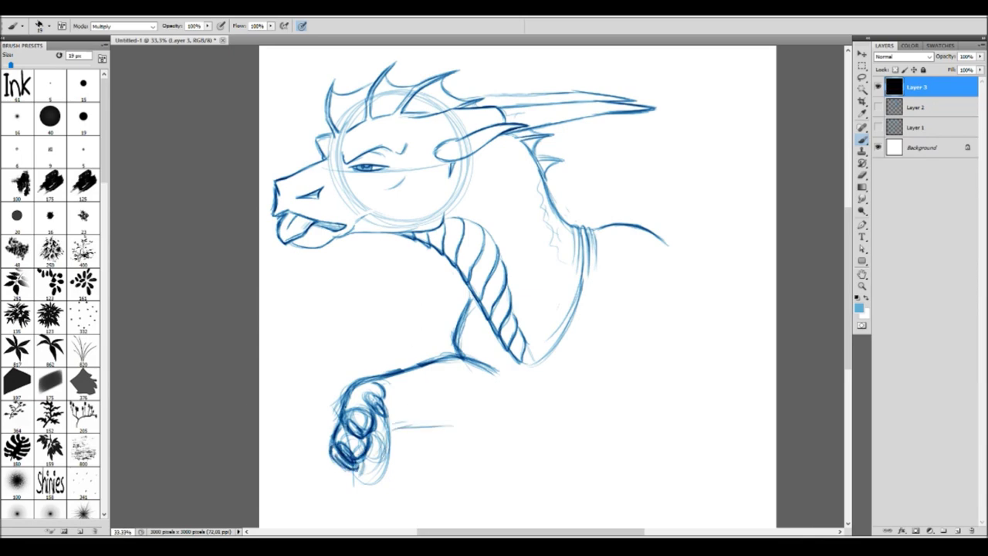
{"action": "mouse_move", "coordinate": [340, 475]}
{"action": "left_mouse_down"}
{"action": "mouse_move", "coordinate": [369, 460]}
{"action": "mouse_move", "coordinate": [386, 424]}
{"action": "left_mouse_up"}
Step: Draw the far foreleg's underside from the paw to the chest and add the converging chest lines beneath the throat band
{"action": "left_click_drag", "start_coordinate": [370, 433], "coordinate": [458, 426]}
{"action": "left_click_drag", "start_coordinate": [390, 392], "coordinate": [392, 430]}
{"action": "left_click_drag", "start_coordinate": [414, 429], "coordinate": [466, 427]}
{"action": "scroll", "coordinate": [700, 285], "scroll_direction": "up", "scroll_amount": 3}
{"action": "scroll", "coordinate": [700, 284], "scroll_direction": "down", "scroll_amount": 3}
{"action": "mouse_move", "coordinate": [490, 362]}
{"action": "left_mouse_down"}
{"action": "mouse_move", "coordinate": [531, 421]}
{"action": "mouse_move", "coordinate": [521, 390]}
{"action": "left_mouse_up"}
{"action": "left_click_drag", "start_coordinate": [408, 433], "coordinate": [514, 421]}
{"action": "left_click_drag", "start_coordinate": [375, 435], "coordinate": [477, 424]}
{"action": "left_click_drag", "start_coordinate": [420, 434], "coordinate": [515, 418]}
Step: Draw the line from the neck base to the near shoulder, start the near leg's top line, and erase stray overlapping strokes
{"action": "left_click_drag", "start_coordinate": [566, 301], "coordinate": [531, 384]}
{"action": "key", "text": "e"}
{"action": "left_click_drag", "start_coordinate": [463, 440], "coordinate": [606, 390]}
{"action": "key", "text": "b"}
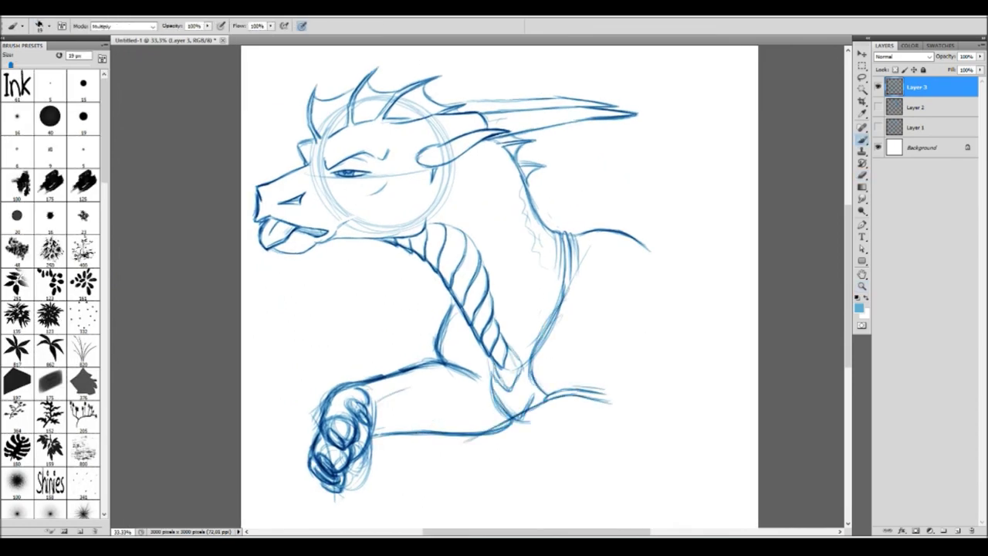
{"action": "key", "text": "e"}
{"action": "left_click_drag", "start_coordinate": [540, 401], "coordinate": [486, 436]}
{"action": "key", "text": "b"}
{"action": "key", "text": "e"}
{"action": "left_click_drag", "start_coordinate": [567, 281], "coordinate": [536, 359]}
{"action": "key", "text": "b"}
Step: Draw the near foreleg with its upper line, elbow and underside, ending in a rounded paw with rough toes
{"action": "left_click_drag", "start_coordinate": [527, 408], "coordinate": [400, 481]}
{"action": "left_click_drag", "start_coordinate": [349, 326], "coordinate": [374, 291]}
{"action": "left_click_drag", "start_coordinate": [582, 446], "coordinate": [440, 494]}
{"action": "mouse_move", "coordinate": [659, 332]}
{"action": "left_mouse_down"}
{"action": "mouse_move", "coordinate": [541, 456]}
{"action": "mouse_move", "coordinate": [544, 447]}
{"action": "left_mouse_up"}
{"action": "mouse_move", "coordinate": [432, 428]}
{"action": "left_mouse_down"}
{"action": "mouse_move", "coordinate": [469, 482]}
{"action": "mouse_move", "coordinate": [417, 463]}
{"action": "left_mouse_up"}
{"action": "left_click_drag", "start_coordinate": [416, 471], "coordinate": [454, 422]}
Step: Extend the back to the canvas edge and draw the large curved contour behind the shoulder with belly lines beneath it
{"action": "mouse_move", "coordinate": [771, 193]}
{"action": "left_mouse_down"}
{"action": "mouse_move", "coordinate": [648, 309]}
{"action": "mouse_move", "coordinate": [640, 202]}
{"action": "left_mouse_up"}
{"action": "mouse_move", "coordinate": [633, 286]}
{"action": "left_mouse_down"}
{"action": "mouse_move", "coordinate": [772, 355]}
{"action": "mouse_move", "coordinate": [772, 393]}
{"action": "left_mouse_up"}
{"action": "left_click_drag", "start_coordinate": [633, 247], "coordinate": [776, 357]}
{"action": "left_click_drag", "start_coordinate": [775, 189], "coordinate": [634, 241]}
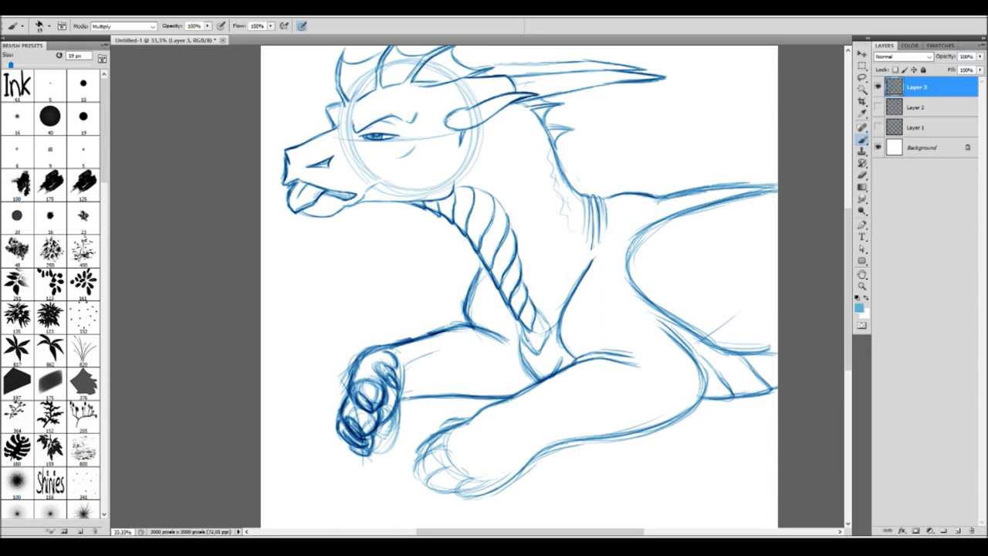
Step: Define the near paw with separated toes, knuckle strokes and small curved claws
{"action": "left_click_drag", "start_coordinate": [517, 285], "coordinate": [529, 267]}
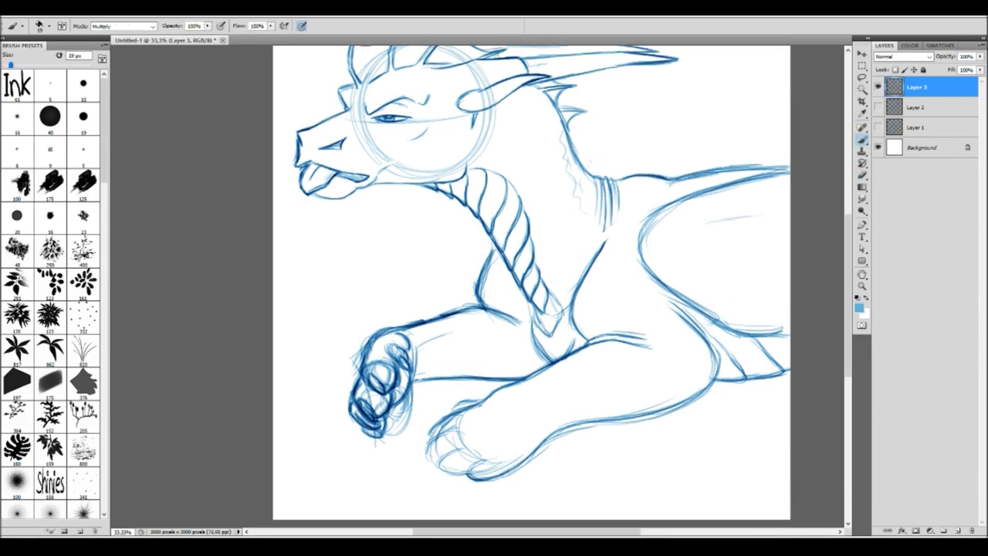
{"action": "mouse_move", "coordinate": [461, 459]}
{"action": "left_mouse_down"}
{"action": "mouse_move", "coordinate": [478, 478]}
{"action": "mouse_move", "coordinate": [432, 473]}
{"action": "left_mouse_up"}
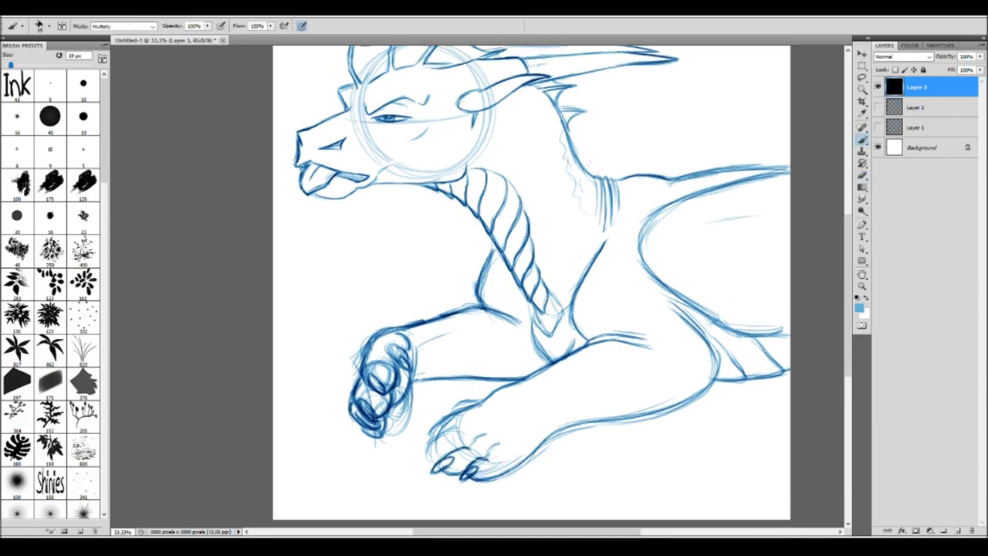
{"action": "left_click_drag", "start_coordinate": [532, 291], "coordinate": [536, 302]}
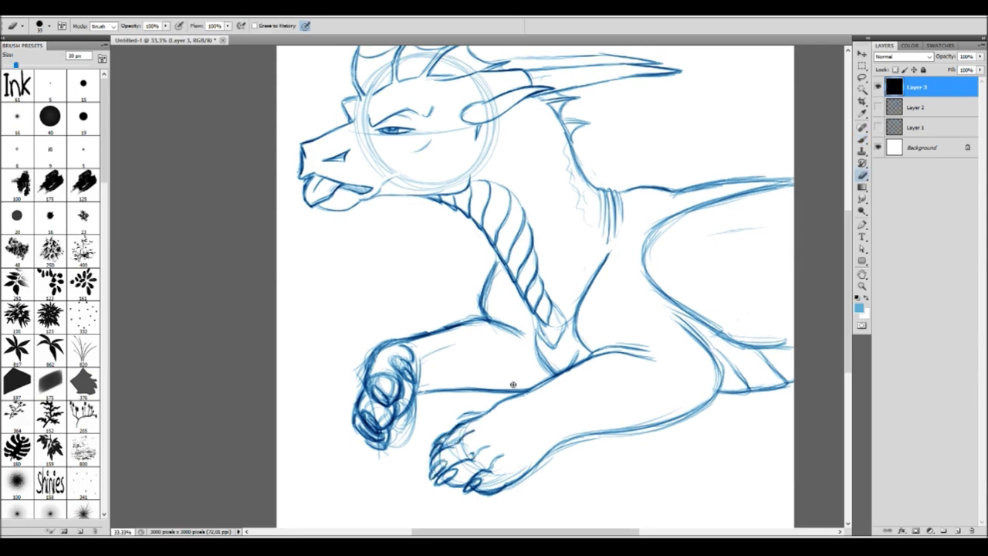
{"action": "left_click_drag", "start_coordinate": [532, 293], "coordinate": [539, 324]}
Step: Add a new layer beneath the line art and paint a flat blue backdrop around the dragon with broad strokes
{"action": "key", "text": "shift+alt+n"}
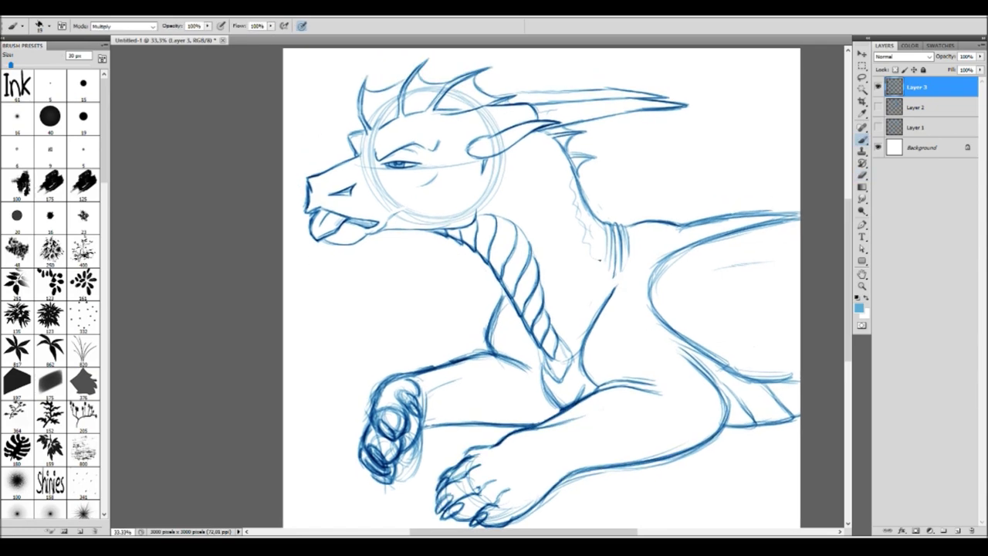
{"action": "key", "text": "ctrl+shift+alt+n"}
{"action": "mouse_move", "coordinate": [481, 350]}
{"action": "left_mouse_down"}
{"action": "mouse_move", "coordinate": [324, 255]}
{"action": "mouse_move", "coordinate": [417, 305]}
{"action": "mouse_move", "coordinate": [324, 100]}
{"action": "mouse_move", "coordinate": [663, 104]}
{"action": "mouse_move", "coordinate": [741, 223]}
{"action": "left_mouse_up"}
{"action": "key", "text": "ctrl+plus"}
{"action": "key", "text": "ctrl+plus"}
Step: Erase the blue fill that spills inside the dragon's outline along the neck, throat, chest, back and forelegs
{"action": "key", "text": "e"}
{"action": "left_click_drag", "start_coordinate": [488, 319], "coordinate": [640, 342]}
{"action": "left_click_drag", "start_coordinate": [540, 370], "coordinate": [501, 301]}
{"action": "left_click_drag", "start_coordinate": [587, 232], "coordinate": [519, 295]}
{"action": "left_click_drag", "start_coordinate": [525, 224], "coordinate": [609, 147]}
{"action": "left_click_drag", "start_coordinate": [617, 201], "coordinate": [575, 220]}
{"action": "left_click_drag", "start_coordinate": [694, 154], "coordinate": [247, 169]}
{"action": "mouse_move", "coordinate": [540, 247]}
{"action": "left_mouse_down"}
{"action": "mouse_move", "coordinate": [725, 200]}
{"action": "mouse_move", "coordinate": [448, 232]}
{"action": "left_mouse_up"}
{"action": "mouse_move", "coordinate": [521, 259]}
{"action": "left_mouse_down"}
{"action": "mouse_move", "coordinate": [571, 340]}
{"action": "mouse_move", "coordinate": [586, 424]}
{"action": "left_mouse_up"}
{"action": "key", "text": "ctrl+minus"}
{"action": "mouse_move", "coordinate": [818, 290]}
{"action": "left_mouse_down"}
{"action": "mouse_move", "coordinate": [592, 229]}
{"action": "mouse_move", "coordinate": [787, 232]}
{"action": "left_mouse_up"}
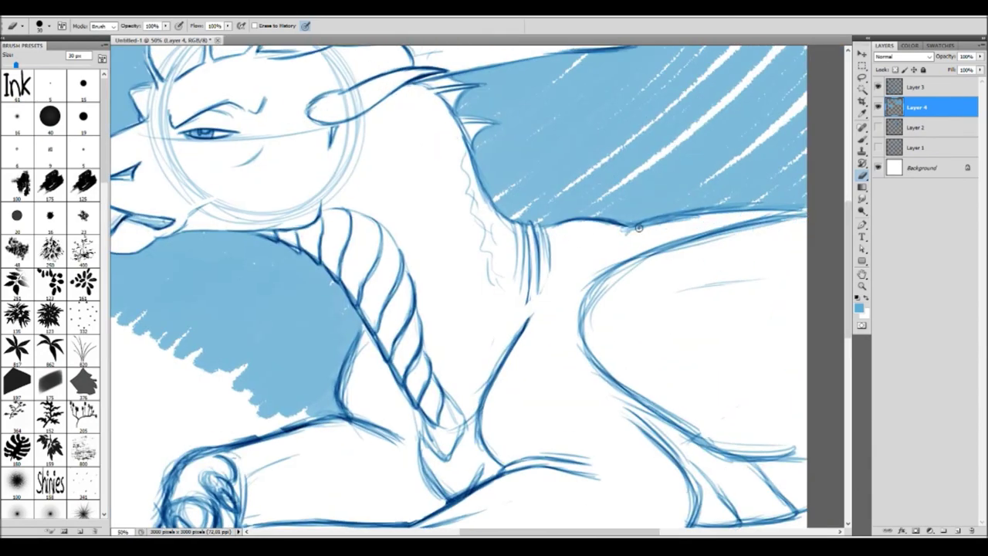
Step: Save the drawing as a PSD file
{"action": "key", "text": "ctrl+minus"}
{"action": "key", "text": "ctrl+shift+s"}
{"action": "key", "text": "Return"}
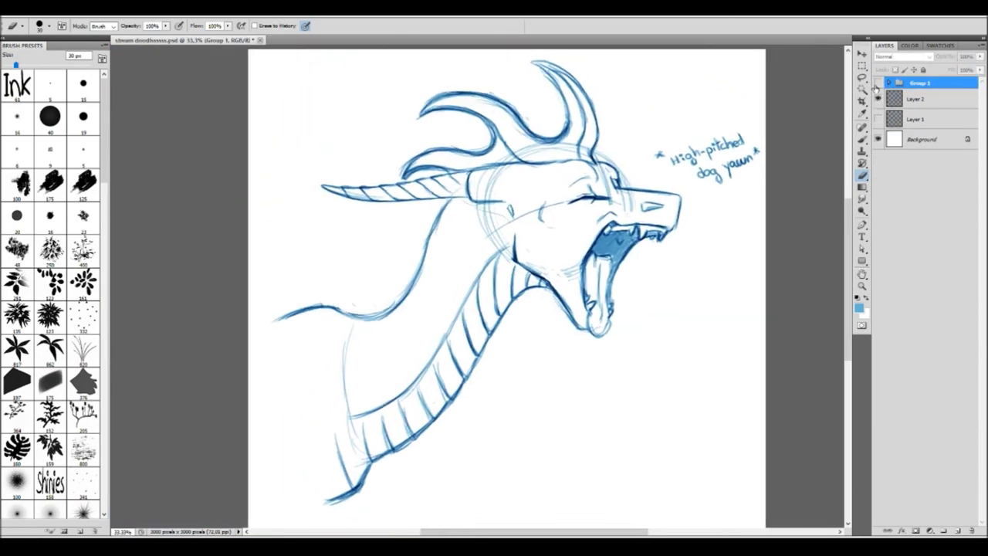